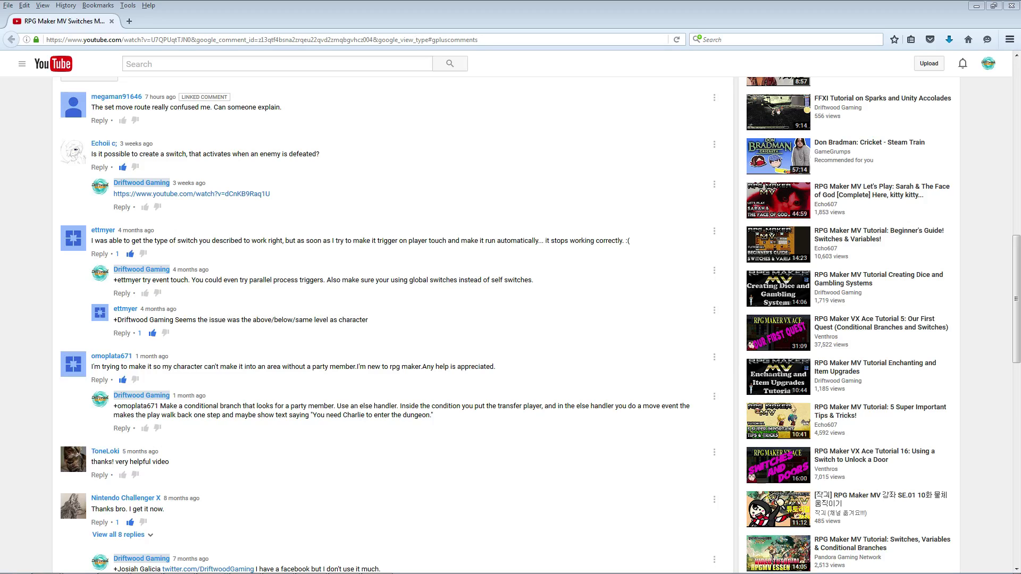
# - Open event EV009 on the Jail map and inspect its down-left-right-up turning route with 5-frame waits
pyautogui.moveTo(343, 568)
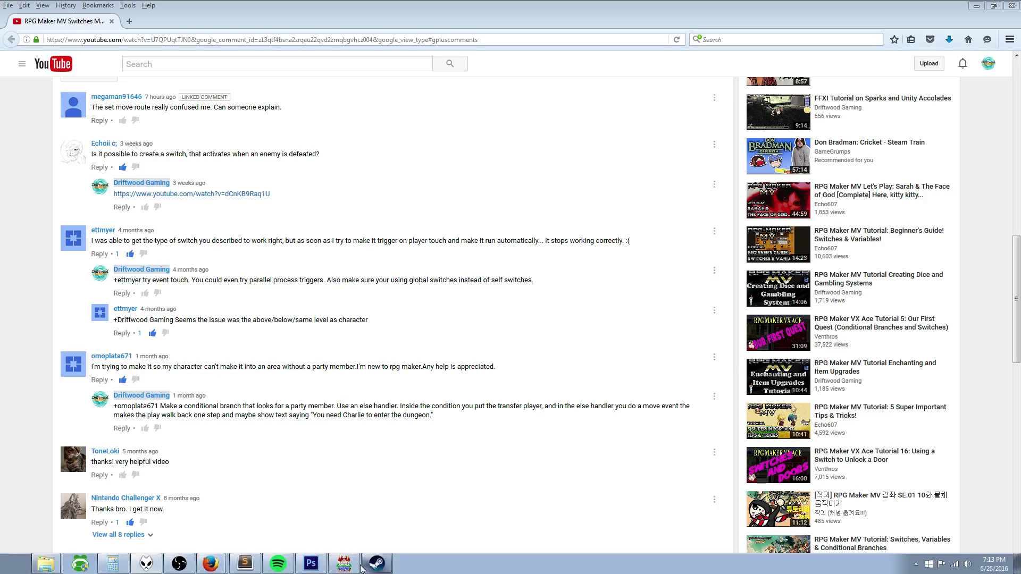
pyautogui.click(343, 565)
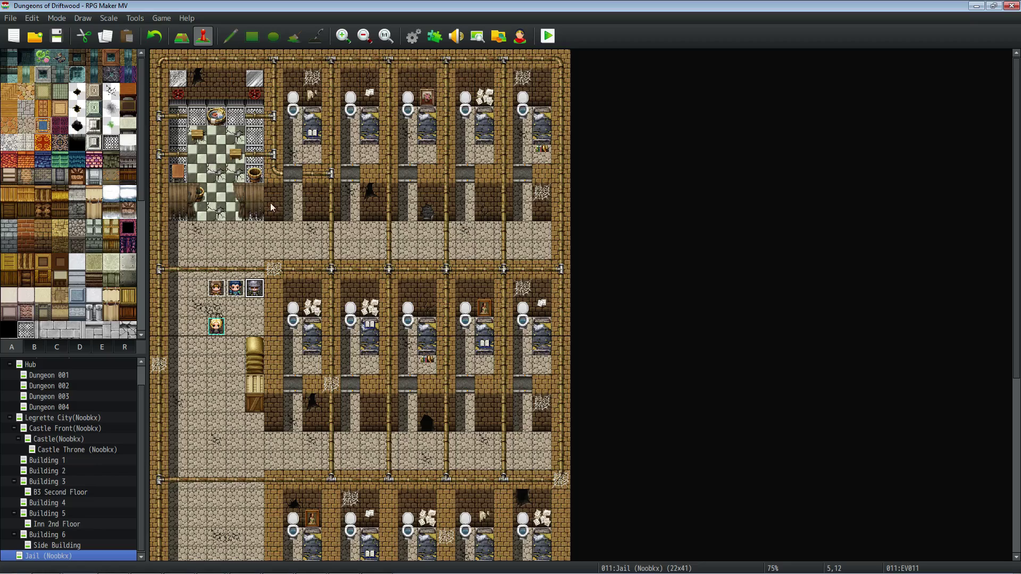
pyautogui.doubleClick(218, 291)
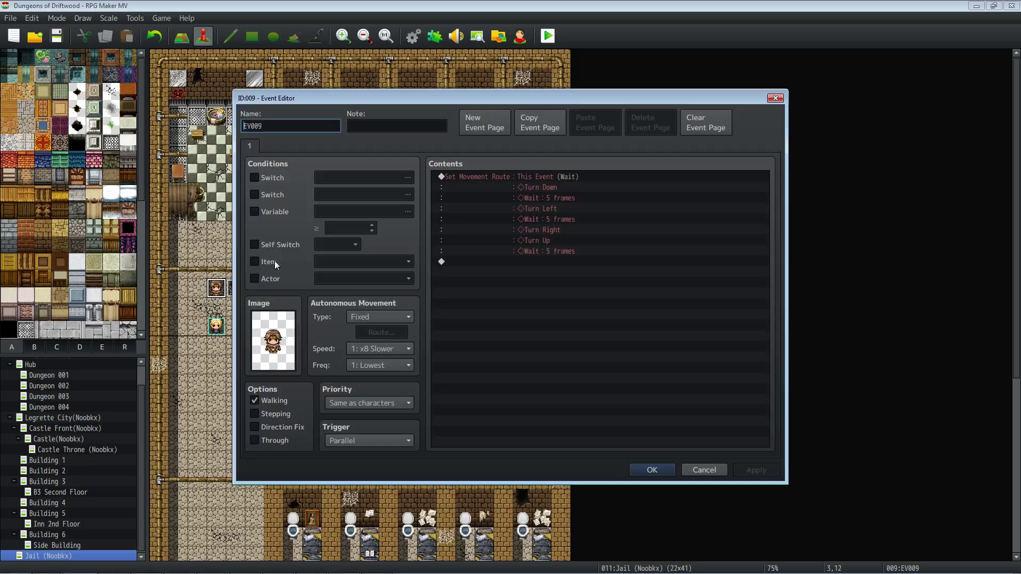
pyautogui.click(469, 180)
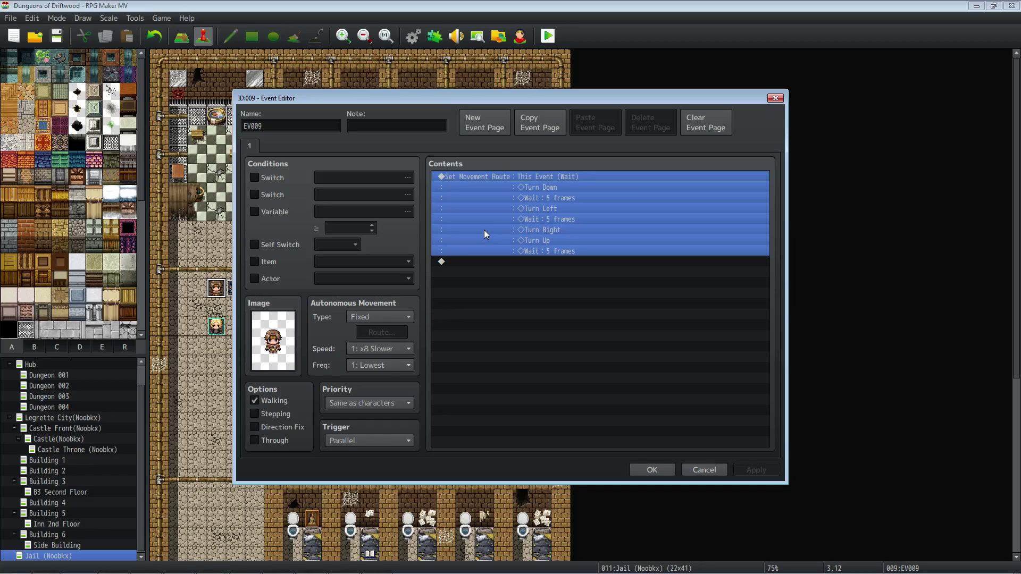
pyautogui.click(500, 263)
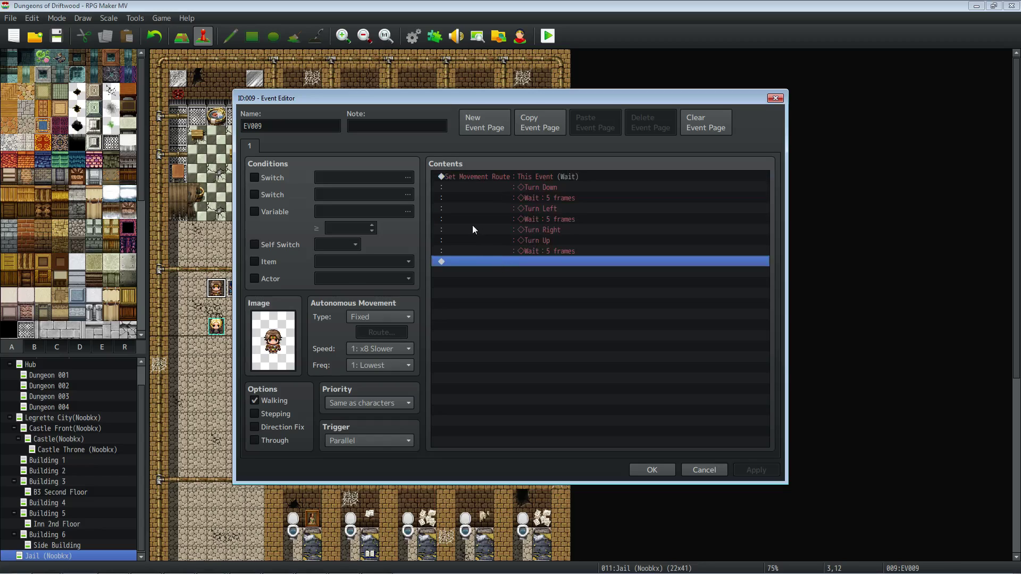
pyautogui.click(509, 176)
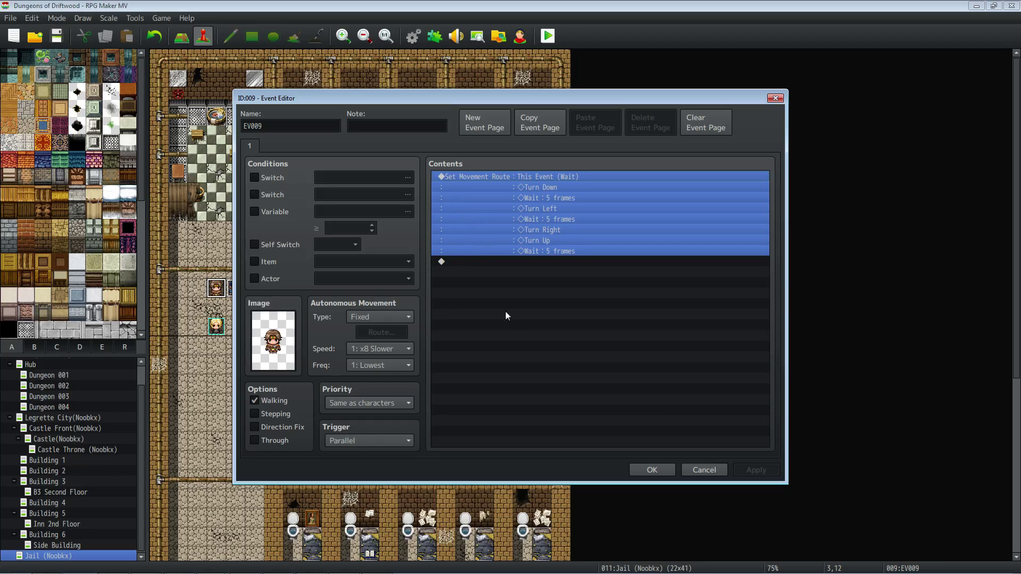
# - Insert a new Set Movement Route command on the empty line after the turning route
pyautogui.click(474, 261)
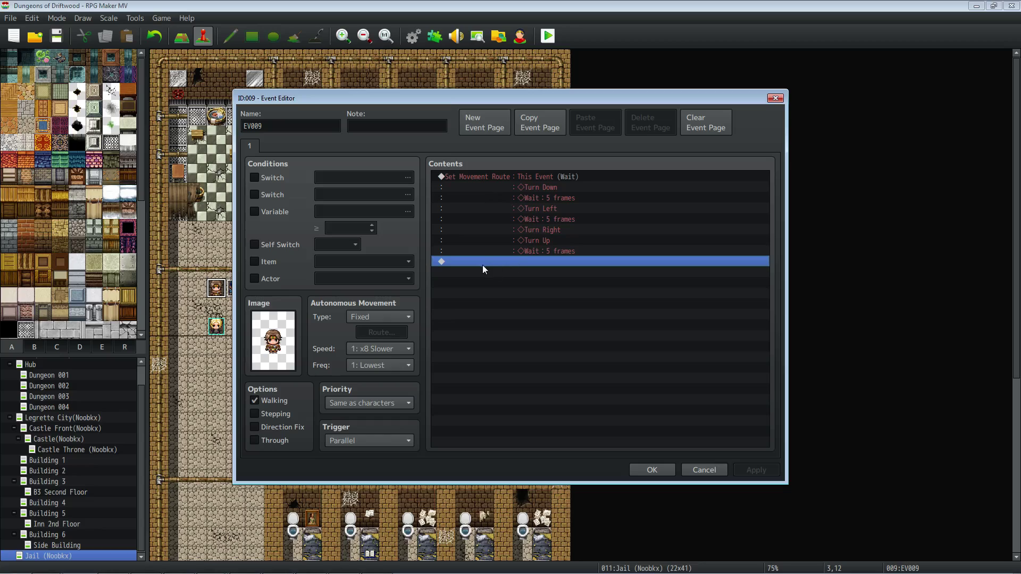
pyautogui.rightClick(468, 264)
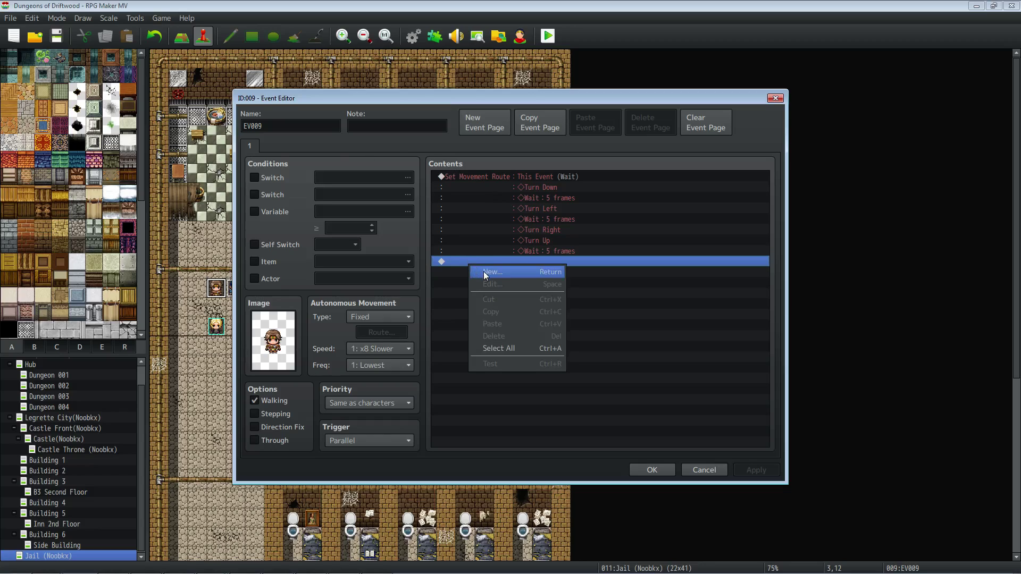
pyautogui.click(484, 271)
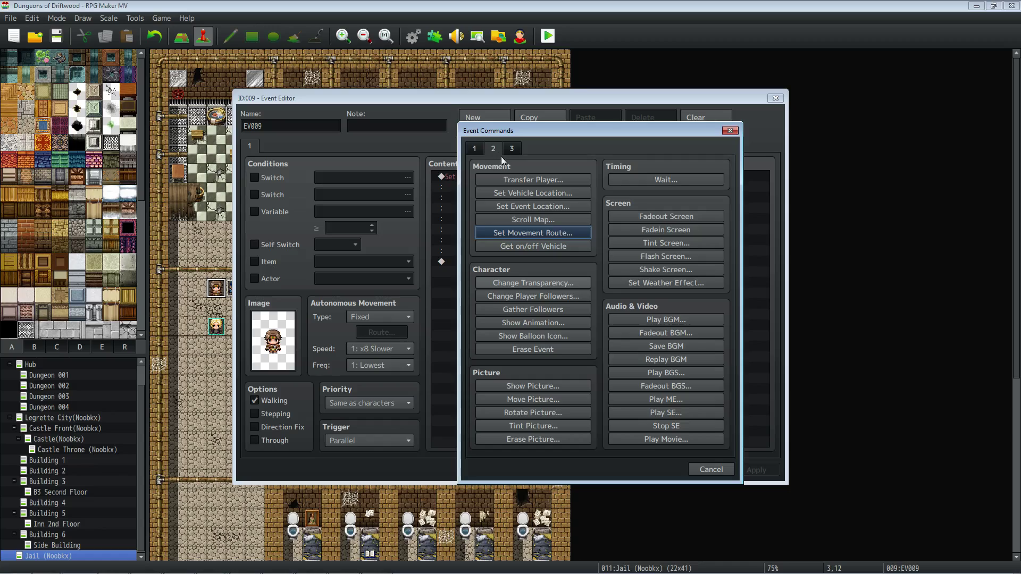
pyautogui.click(520, 237)
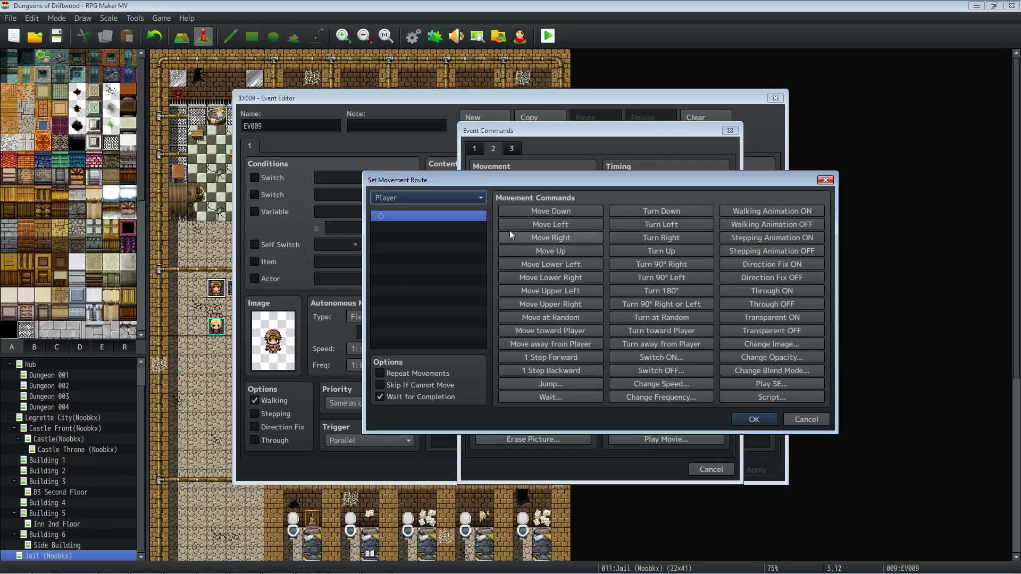
# - Aim the new movement route at EV006 and confirm it
pyautogui.click(469, 198)
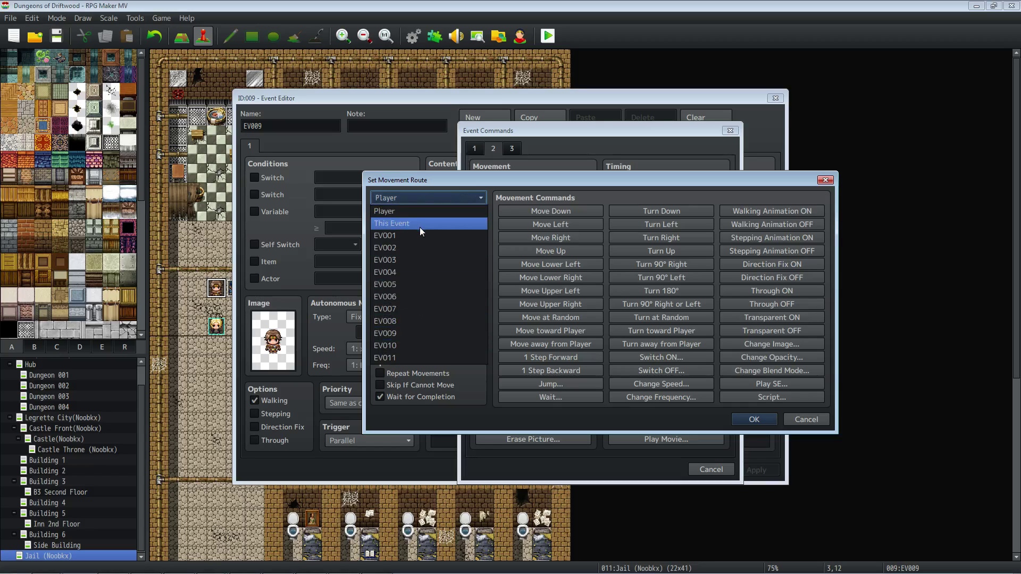
pyautogui.click(414, 198)
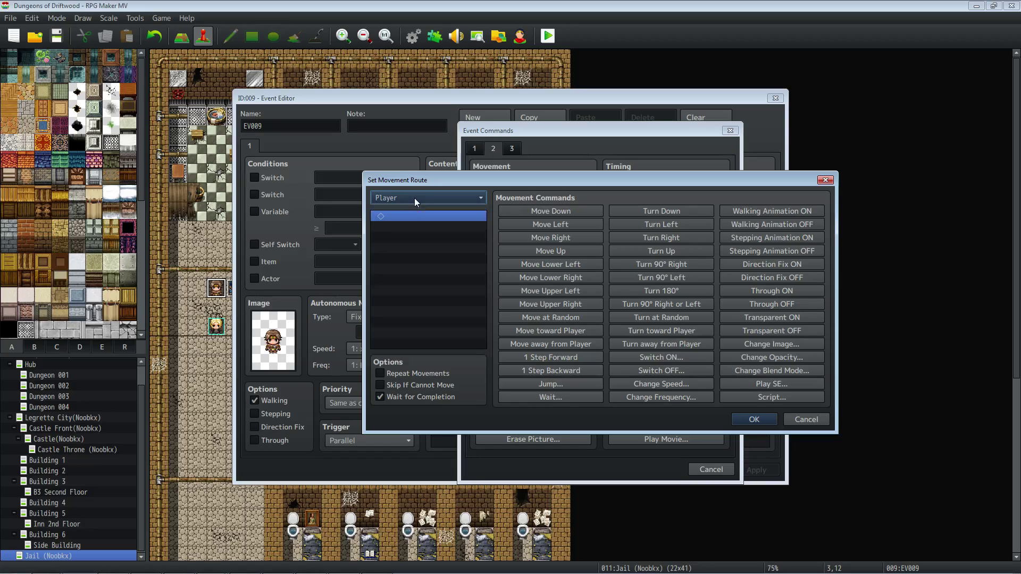
pyautogui.click(414, 198)
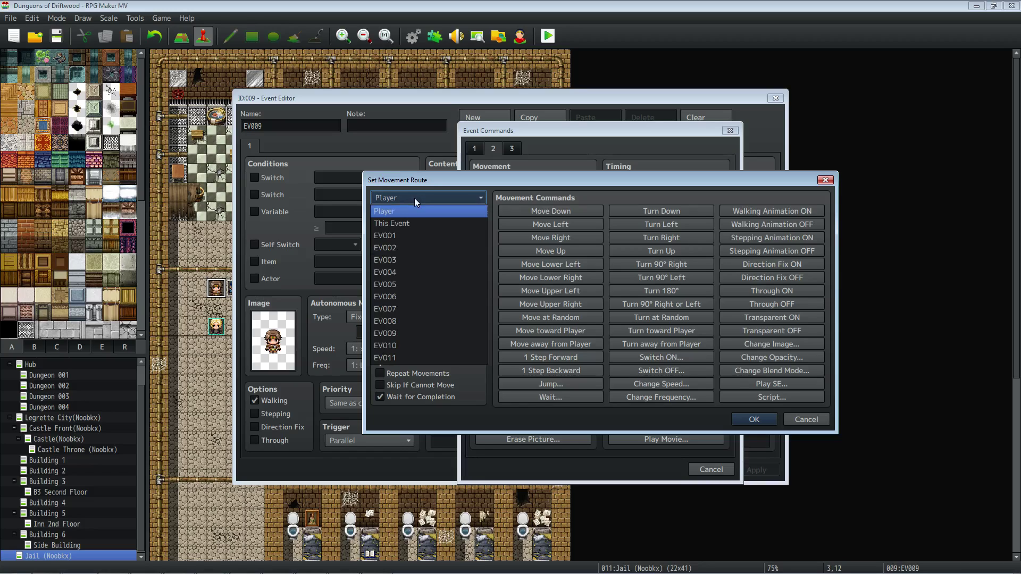
pyautogui.click(414, 198)
pyautogui.click(414, 198)
pyautogui.click(402, 212)
pyautogui.click(411, 195)
pyautogui.click(409, 223)
pyautogui.click(425, 198)
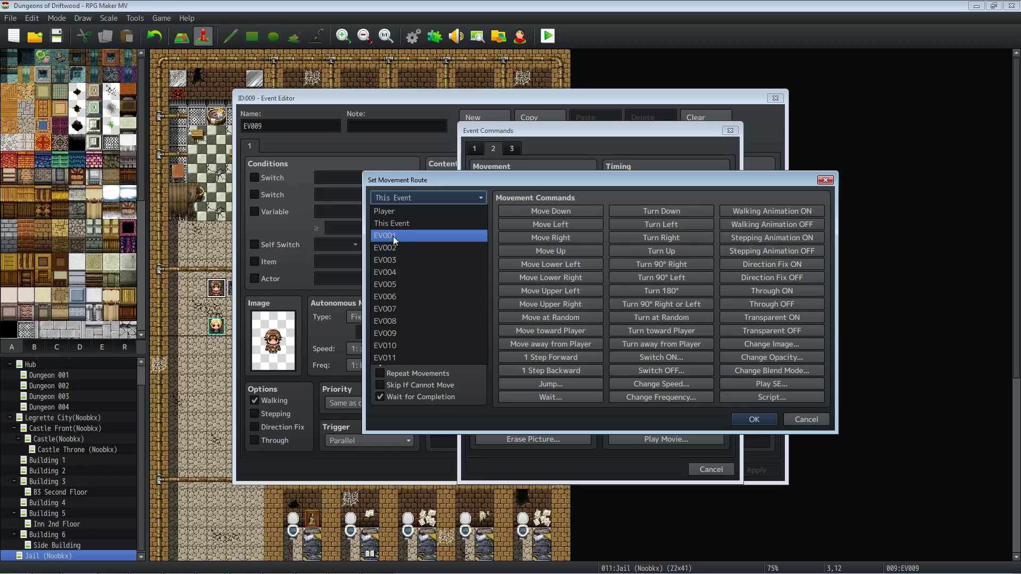
pyautogui.click(423, 296)
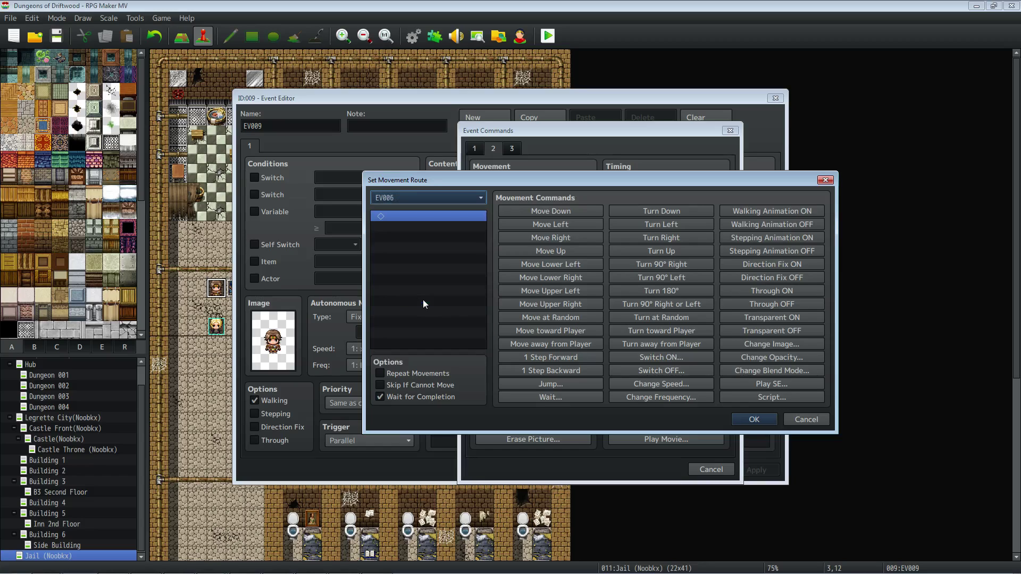
pyautogui.click(754, 419)
pyautogui.doubleClick(291, 130)
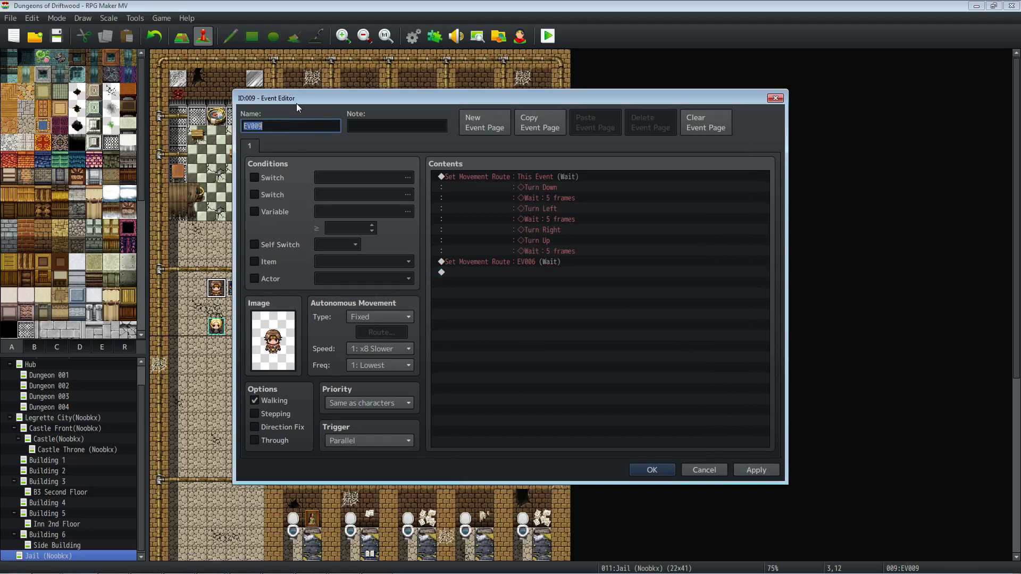
# - Rename event 009 to 'Spinner dude' and save it with its turning route unchanged
pyautogui.write('Spinner dude')
pyautogui.rightClick(503, 176)
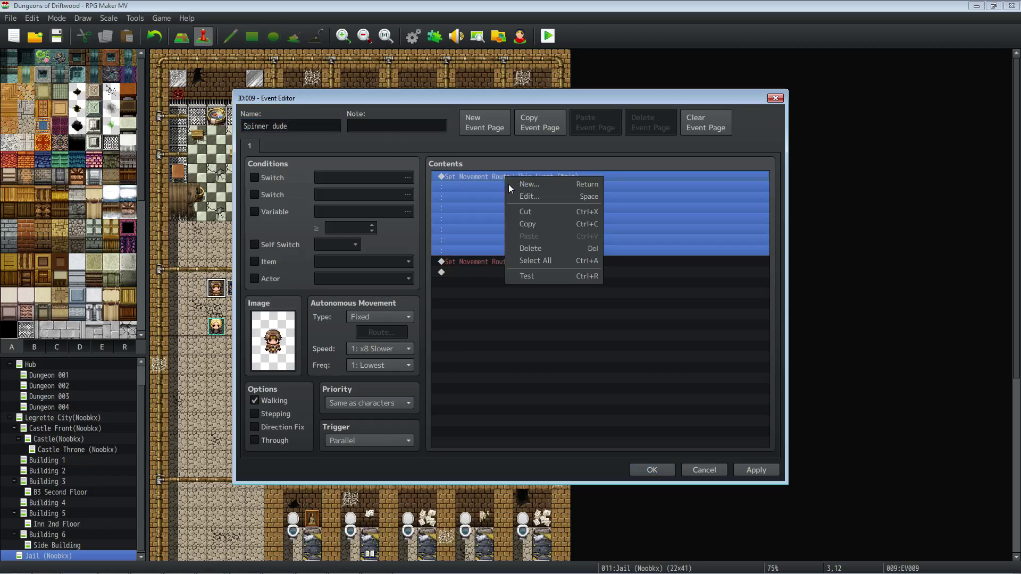
pyautogui.click(518, 195)
pyautogui.click(416, 196)
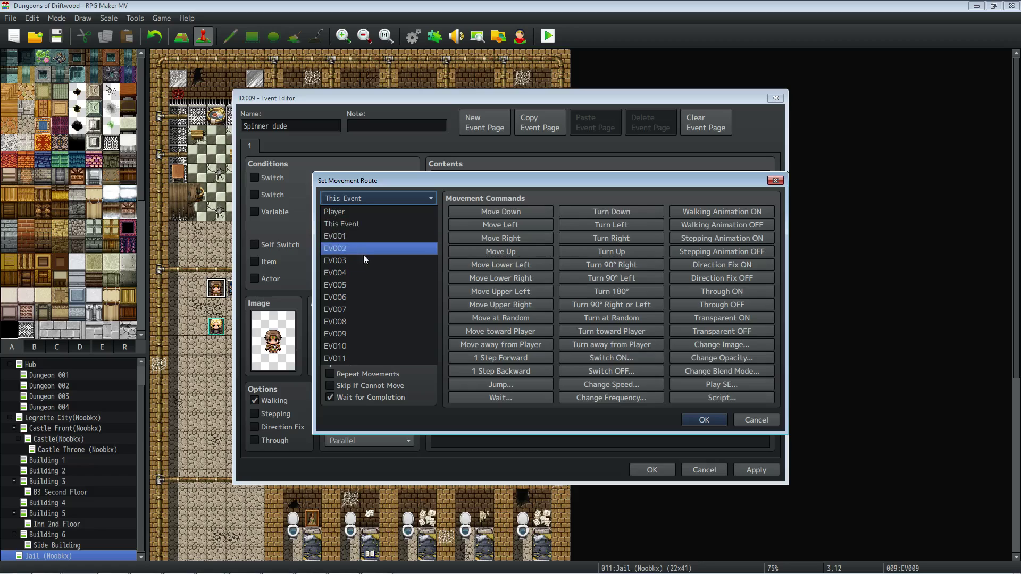
pyautogui.click(367, 225)
pyautogui.click(685, 418)
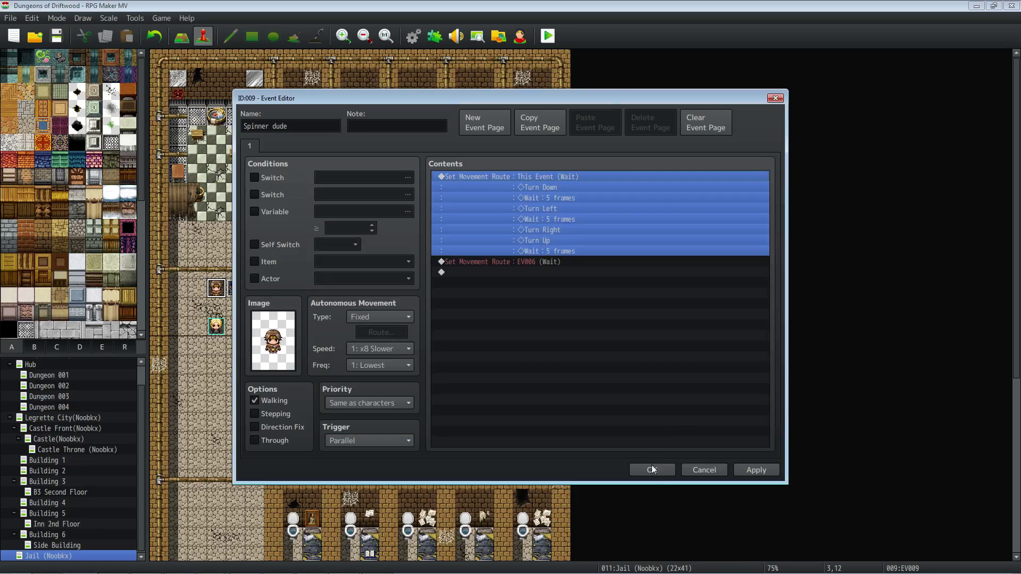
pyautogui.click(650, 470)
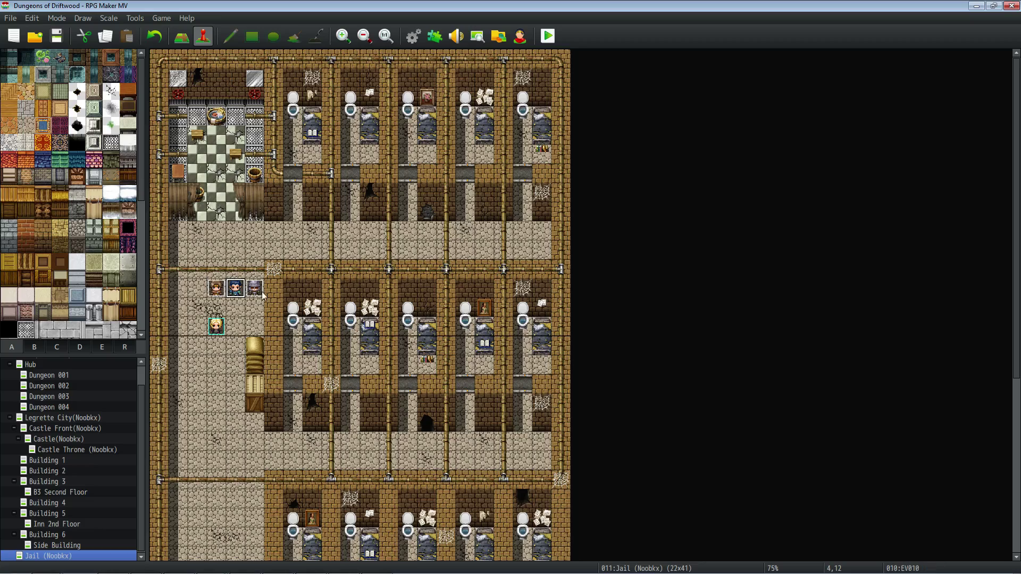
# - Review EV010's circling movement route and close its event
pyautogui.rightClick(239, 291)
pyautogui.click(272, 300)
pyautogui.click(544, 179)
pyautogui.rightClick(544, 179)
pyautogui.click(568, 199)
pyautogui.click(371, 199)
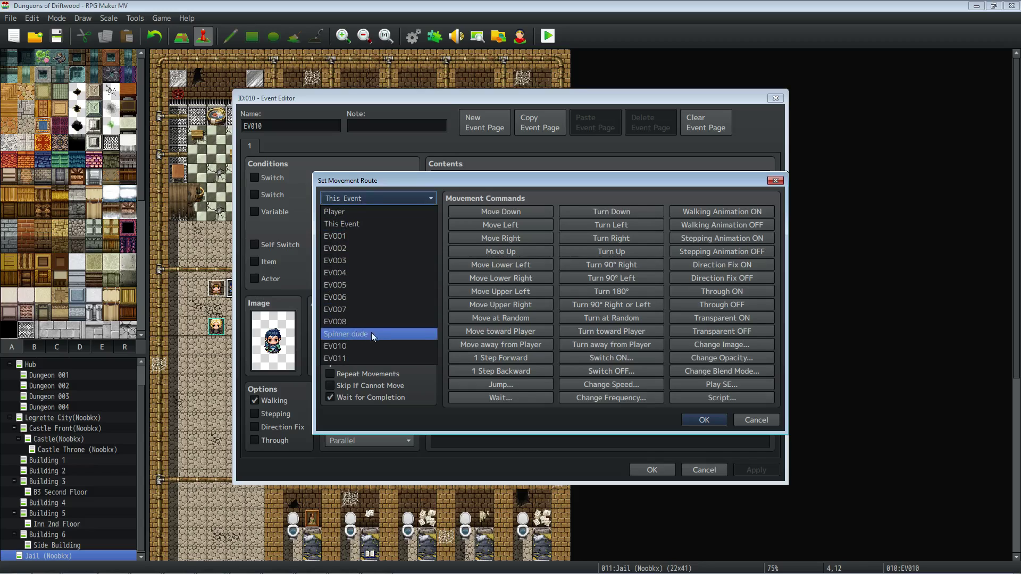
pyautogui.click(365, 222)
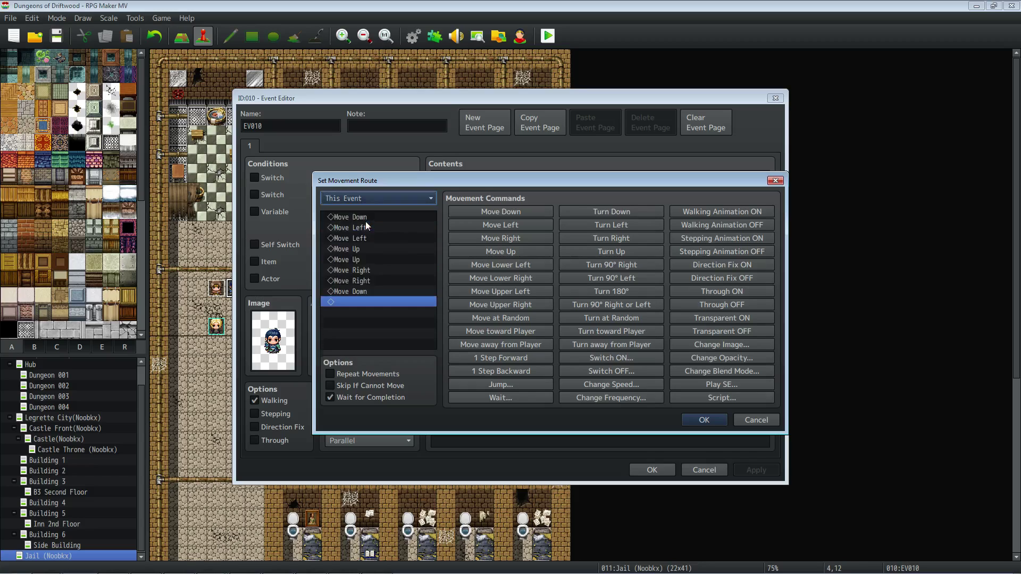
pyautogui.click(698, 421)
pyautogui.click(652, 471)
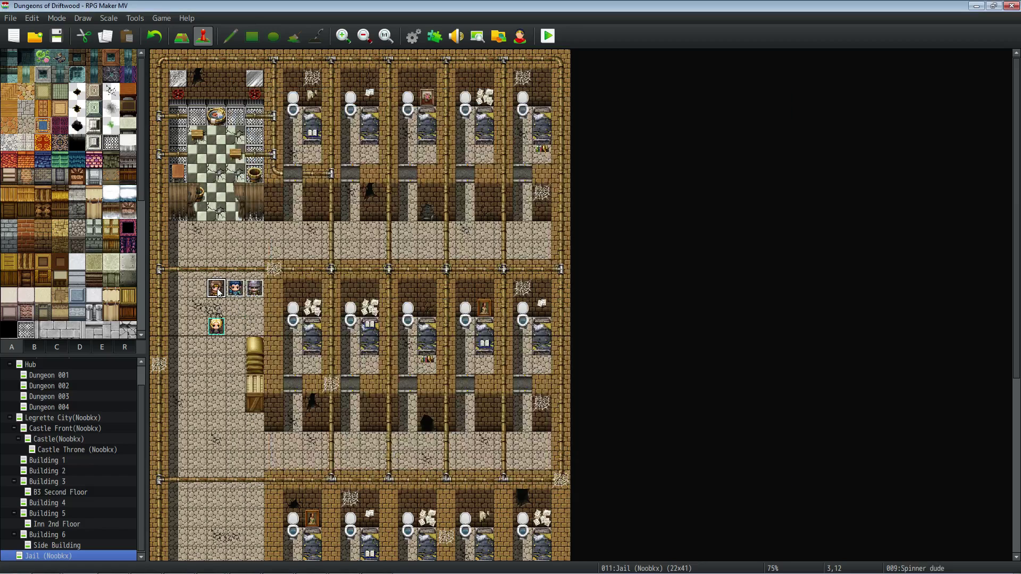
# - Open Spinner dude's This Event route and look over its Turn Down through Turn Up steps
pyautogui.doubleClick(216, 289)
pyautogui.rightClick(531, 173)
pyautogui.click(554, 194)
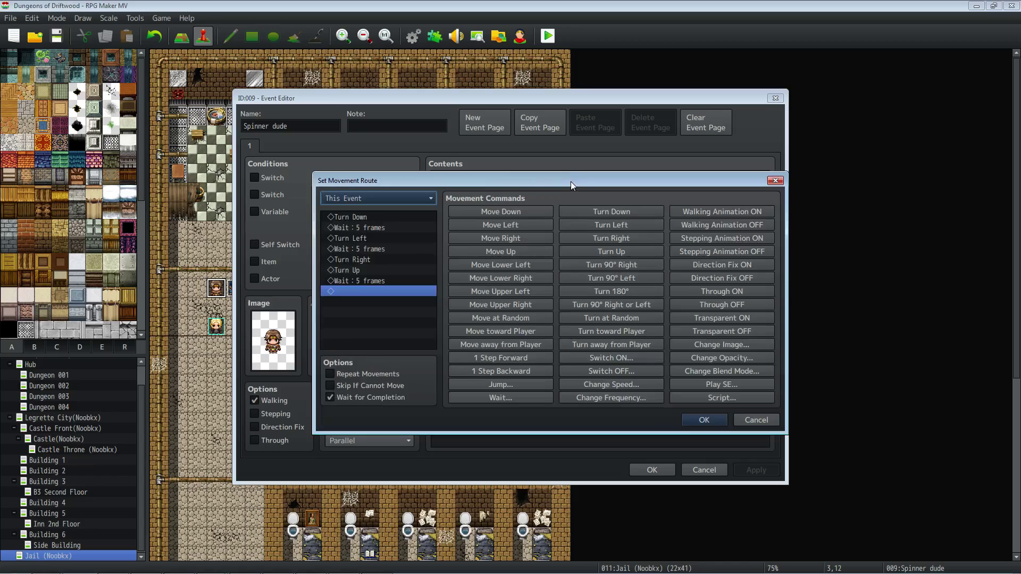
pyautogui.click(367, 196)
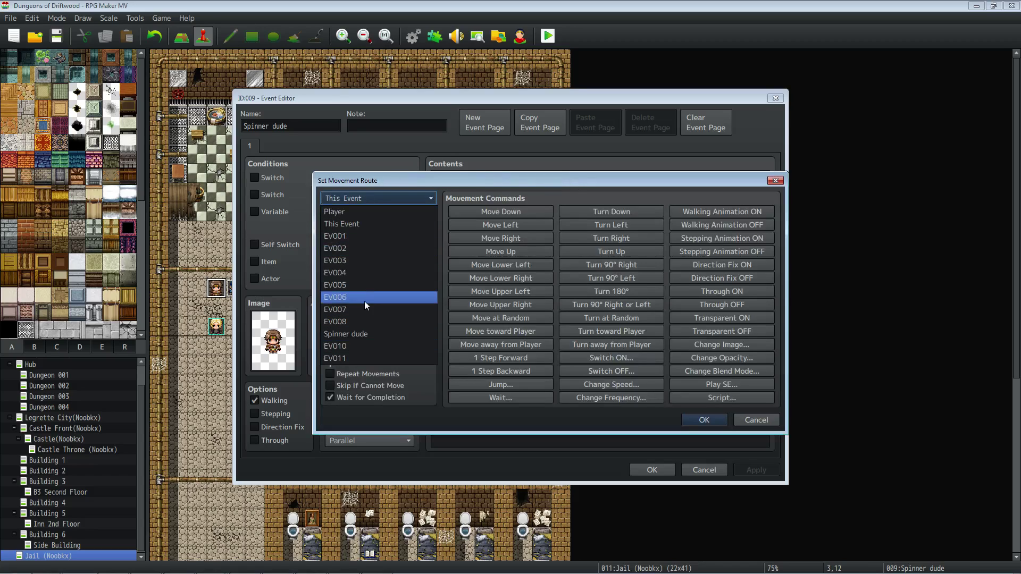
pyautogui.click(376, 224)
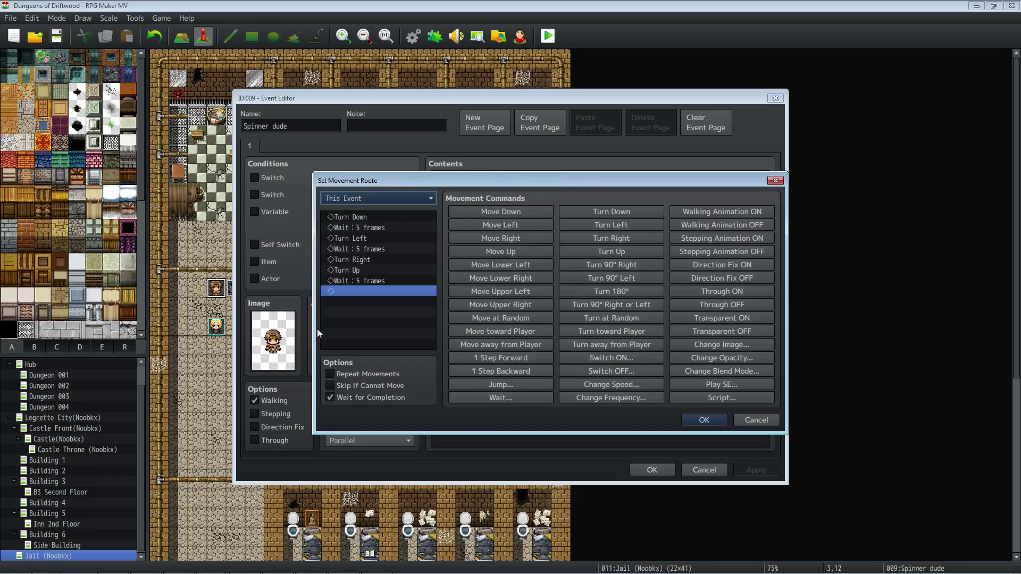
pyautogui.click(372, 217)
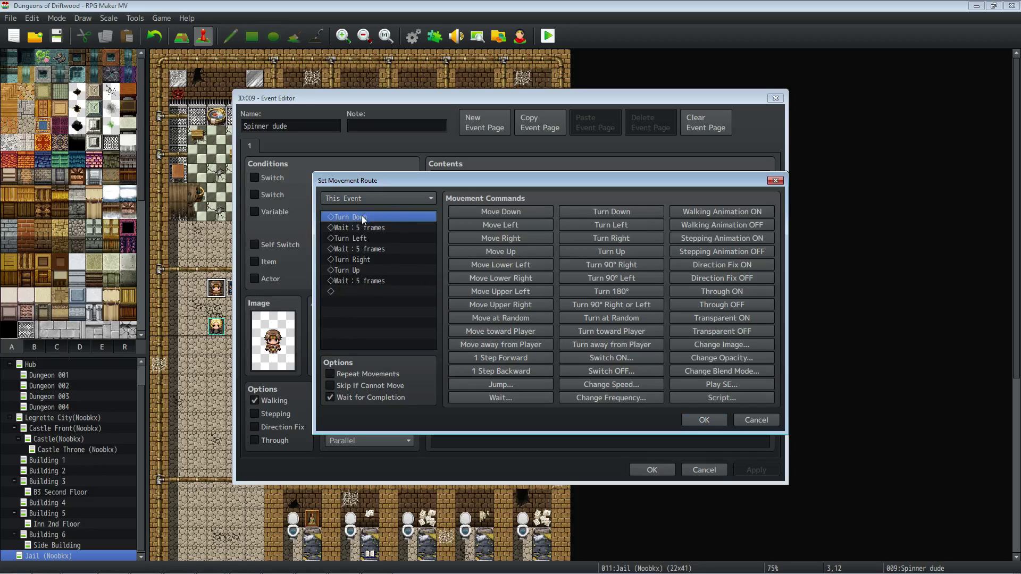
pyautogui.moveTo(361, 215); pyautogui.dragTo(362, 269)
pyautogui.click(364, 218)
pyautogui.moveTo(359, 239); pyautogui.dragTo(374, 254)
pyautogui.click(365, 291)
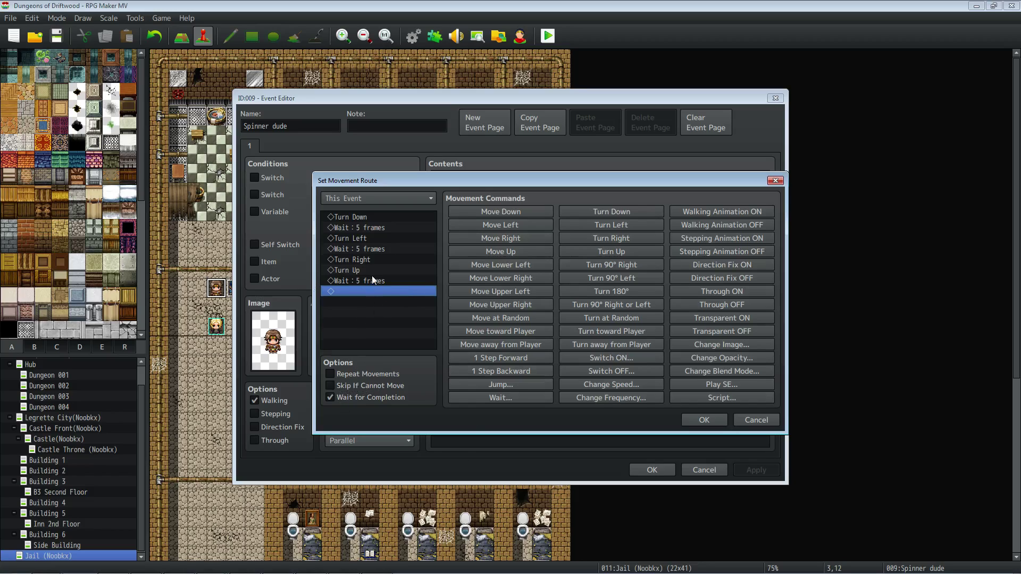
pyautogui.click(174, 326)
pyautogui.click(355, 218)
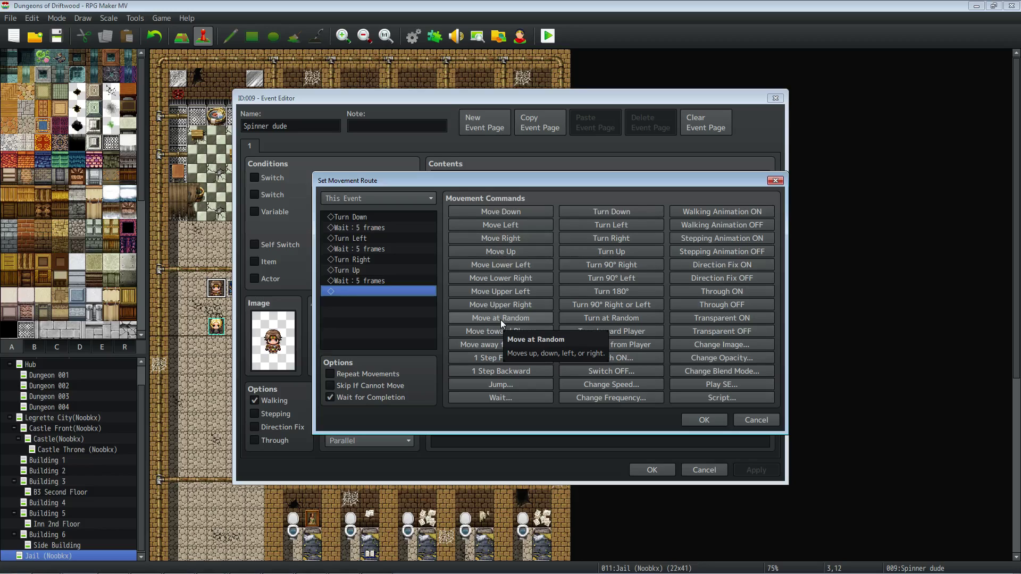
# - Set Spinner dude's autonomous movement to Fixed and reopen its first movement route
pyautogui.click(704, 420)
pyautogui.click(376, 316)
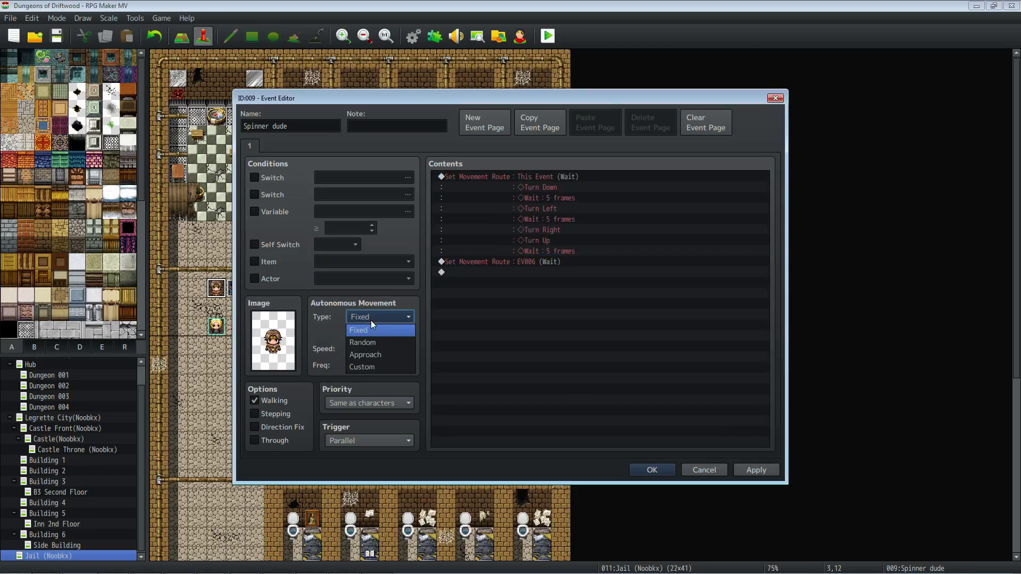
pyautogui.click(370, 342)
pyautogui.click(391, 317)
pyautogui.click(375, 328)
pyautogui.rightClick(508, 174)
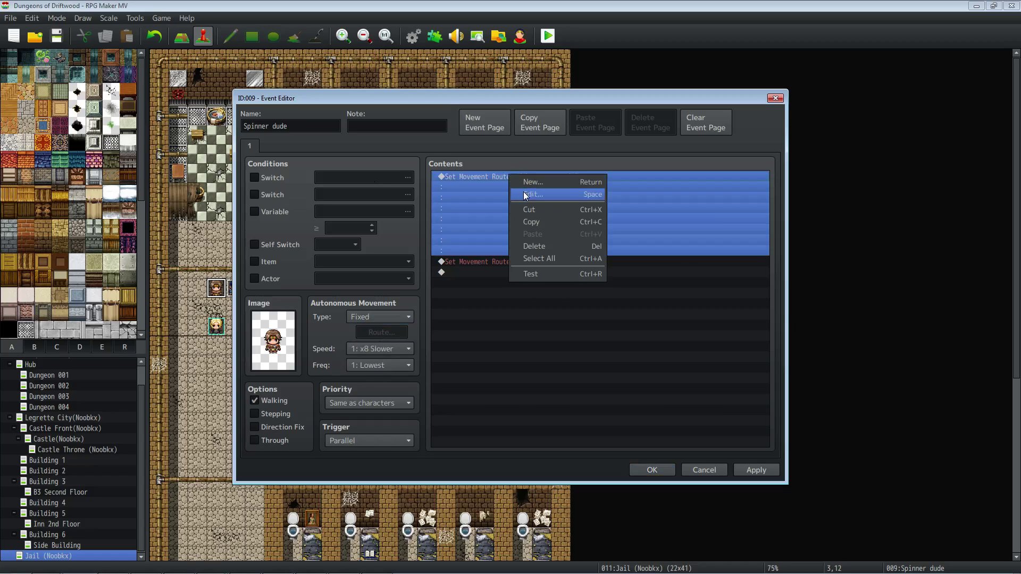
pyautogui.click(527, 194)
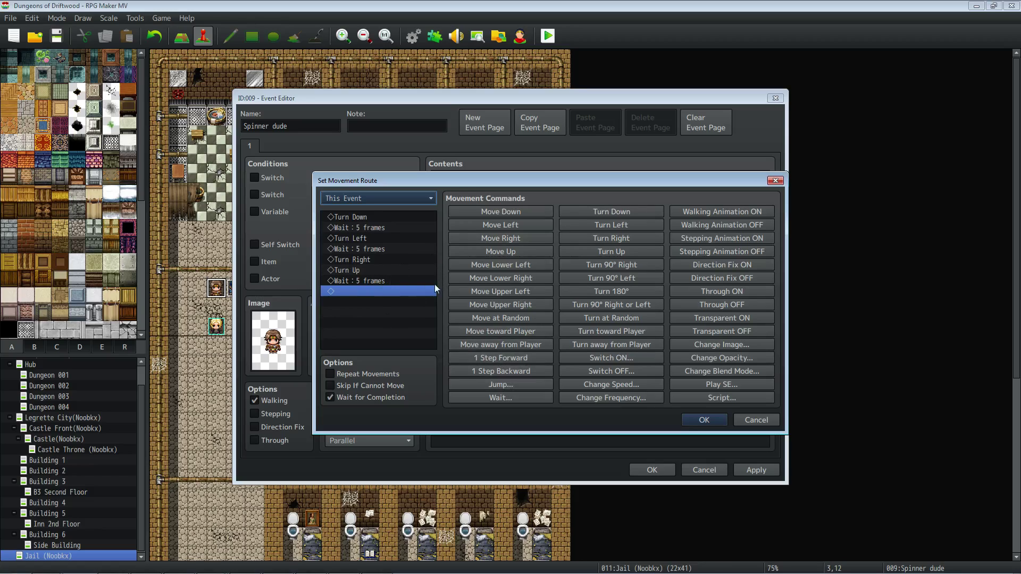
pyautogui.click(482, 385)
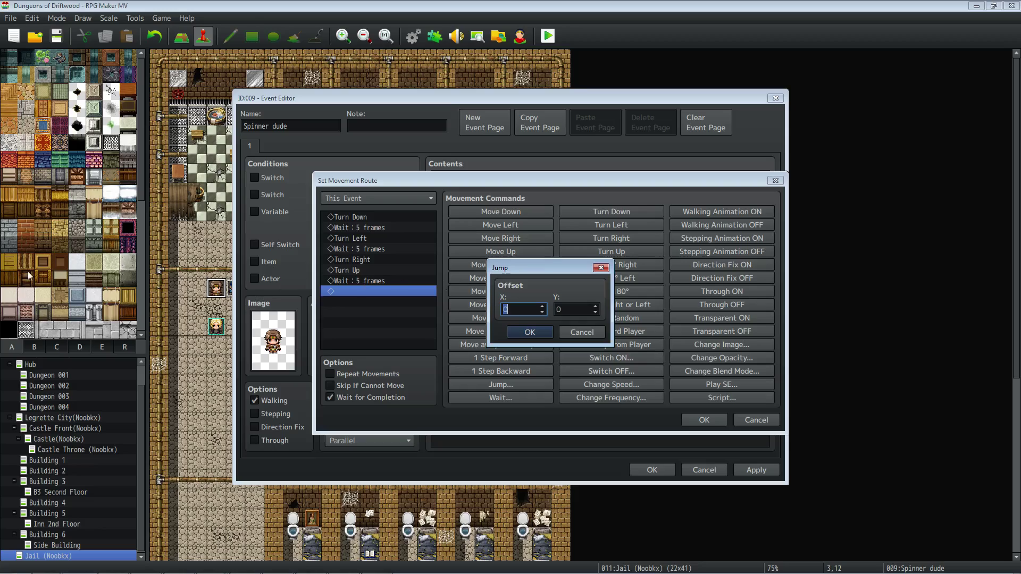
pyautogui.click(567, 330)
pyautogui.click(514, 396)
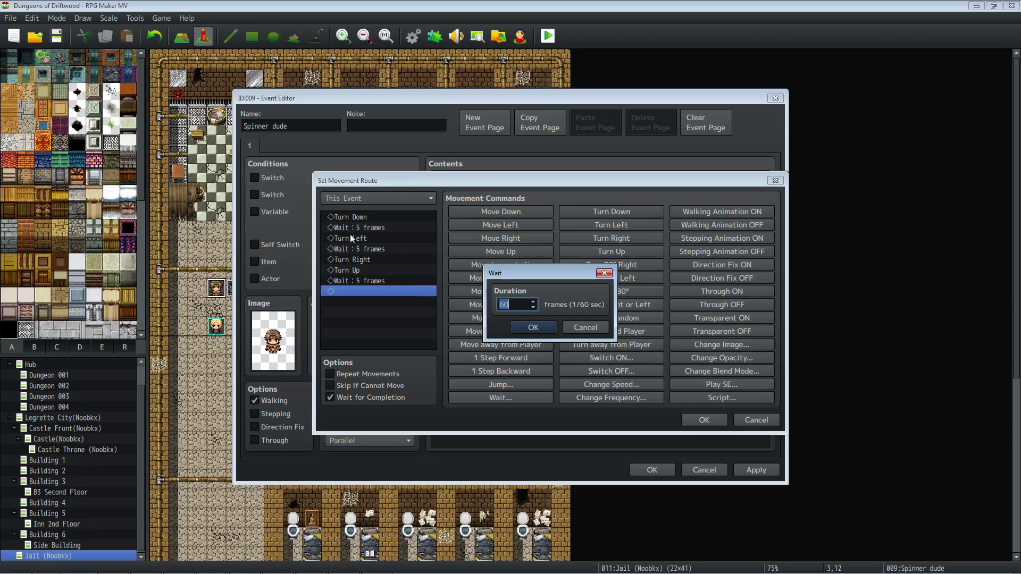
# - Cut and paste the Wait commands so a wait follows every turn, including Turn Up
pyautogui.press('Escape')
pyautogui.click(353, 281)
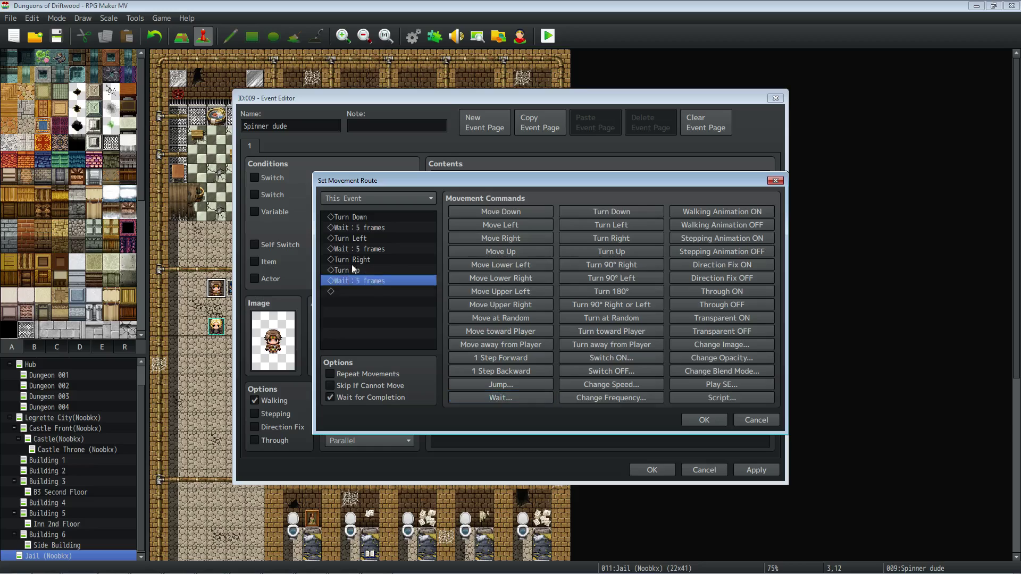
pyautogui.click(353, 262)
pyautogui.click(356, 272)
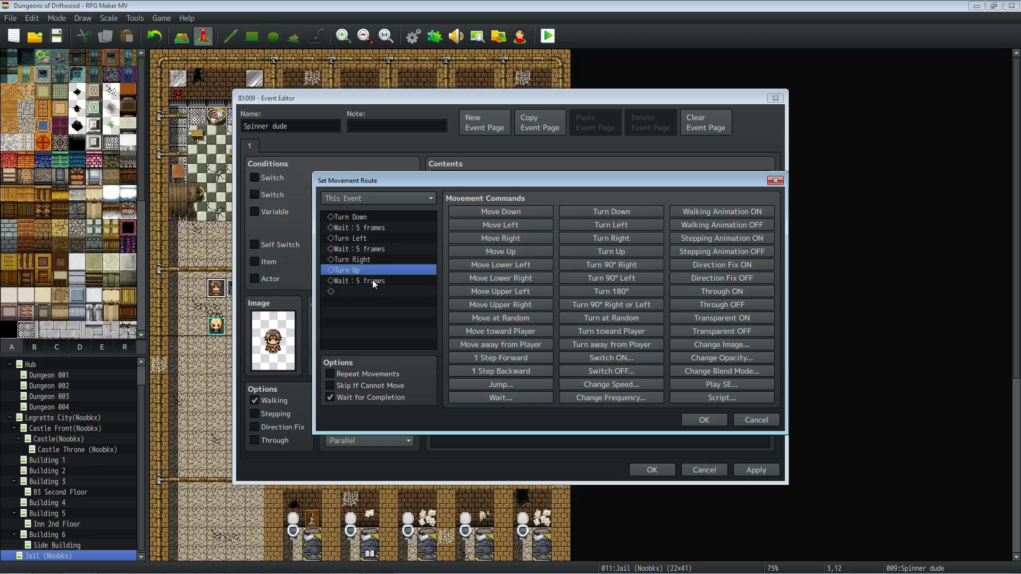
pyautogui.rightClick(369, 280)
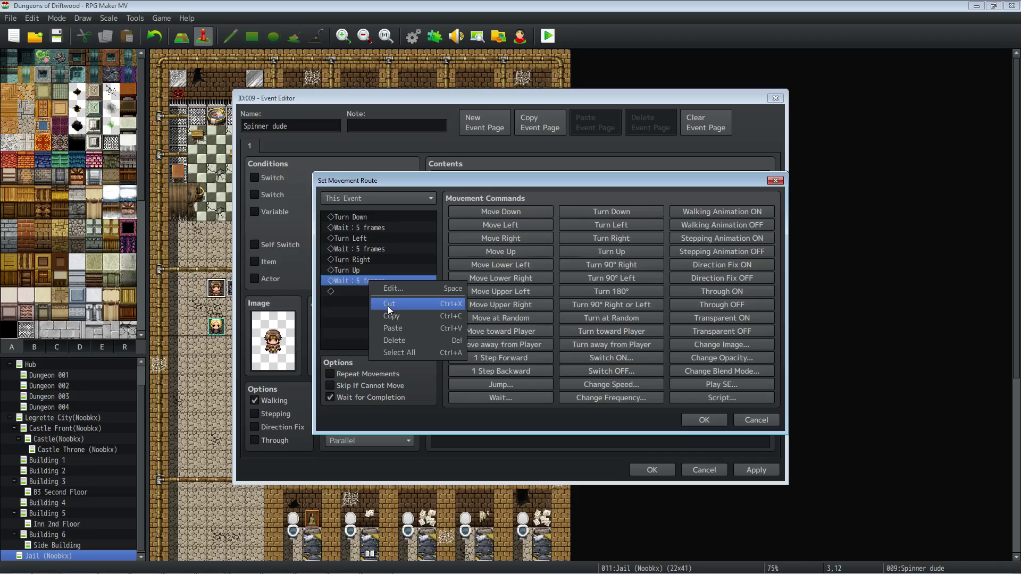
pyautogui.click(388, 302)
pyautogui.rightClick(361, 269)
pyautogui.click(372, 307)
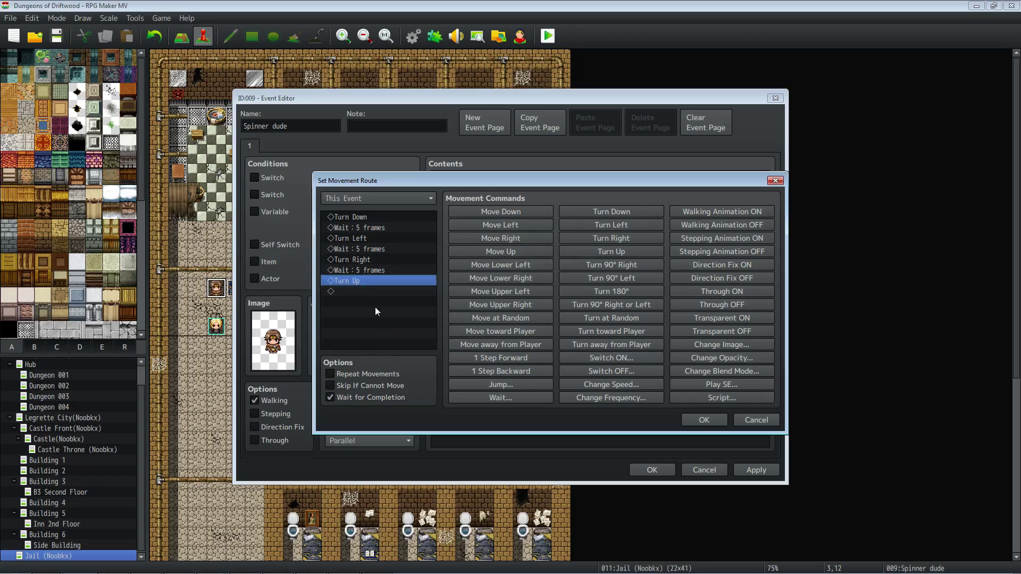
pyautogui.rightClick(363, 291)
pyautogui.click(388, 337)
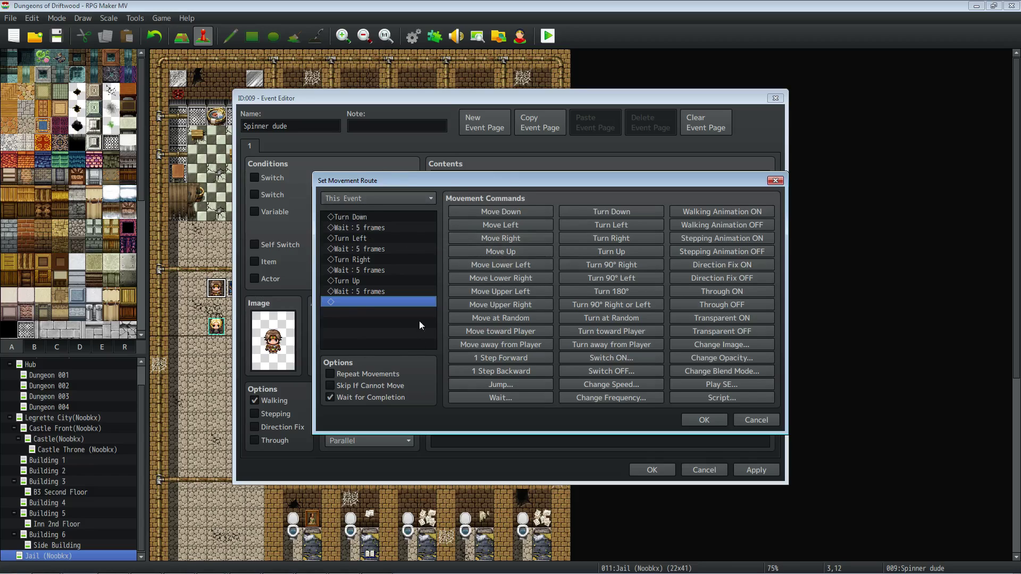
# - Change the first and second waits to 10 frames each
pyautogui.click(358, 217)
pyautogui.click(365, 228)
pyautogui.click(365, 250)
pyautogui.click(367, 271)
pyautogui.click(368, 292)
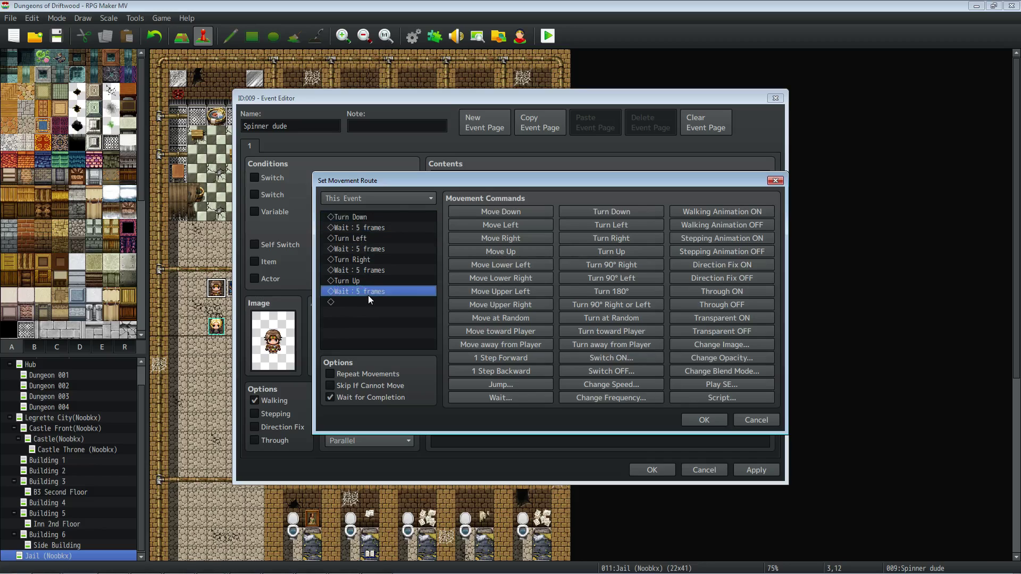
pyautogui.click(369, 228)
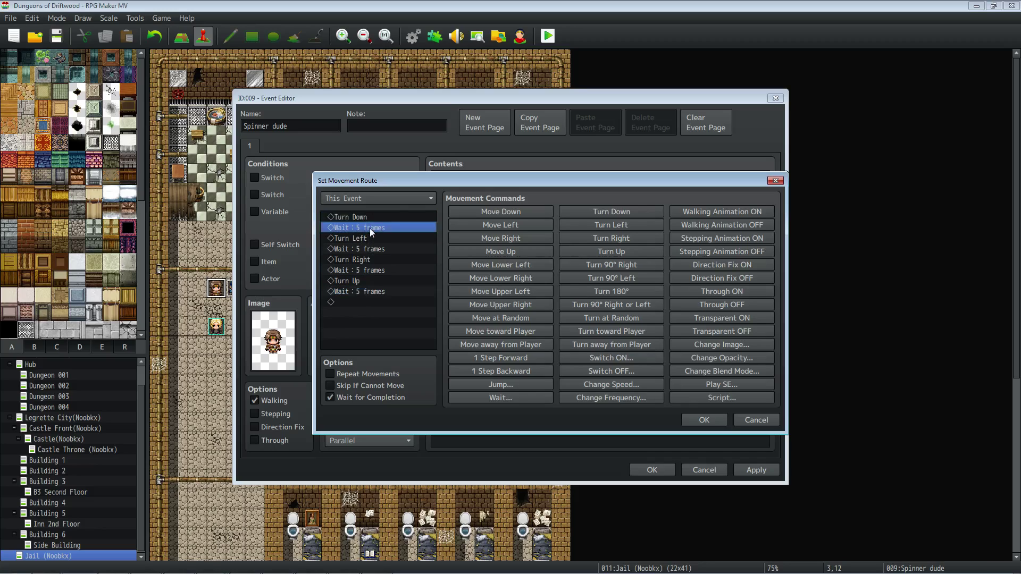
pyautogui.rightClick(369, 228)
pyautogui.click(398, 235)
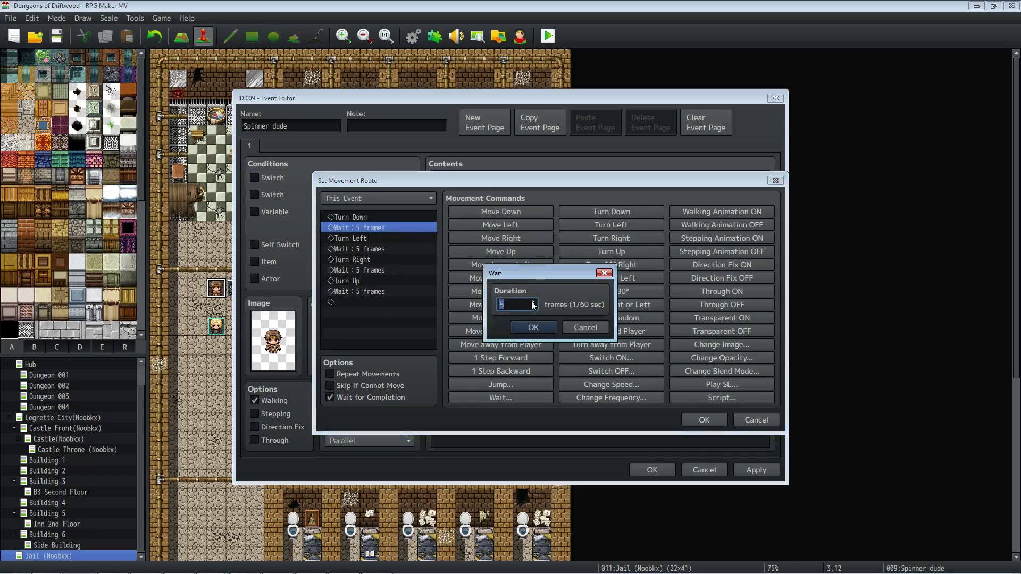
pyautogui.write('10')
pyautogui.click(536, 325)
pyautogui.rightClick(375, 250)
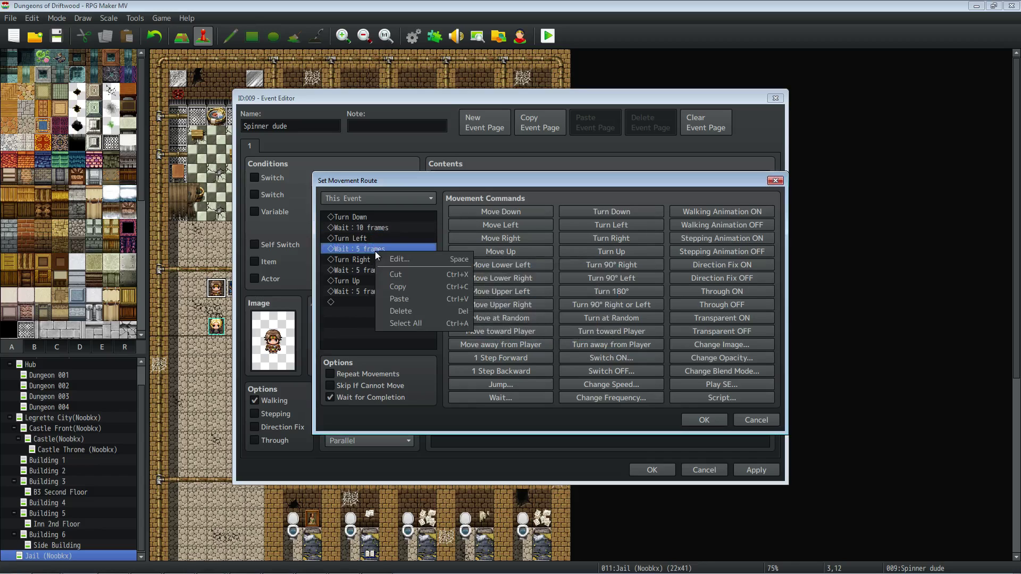
pyautogui.click(396, 259)
pyautogui.press('BackSpace')
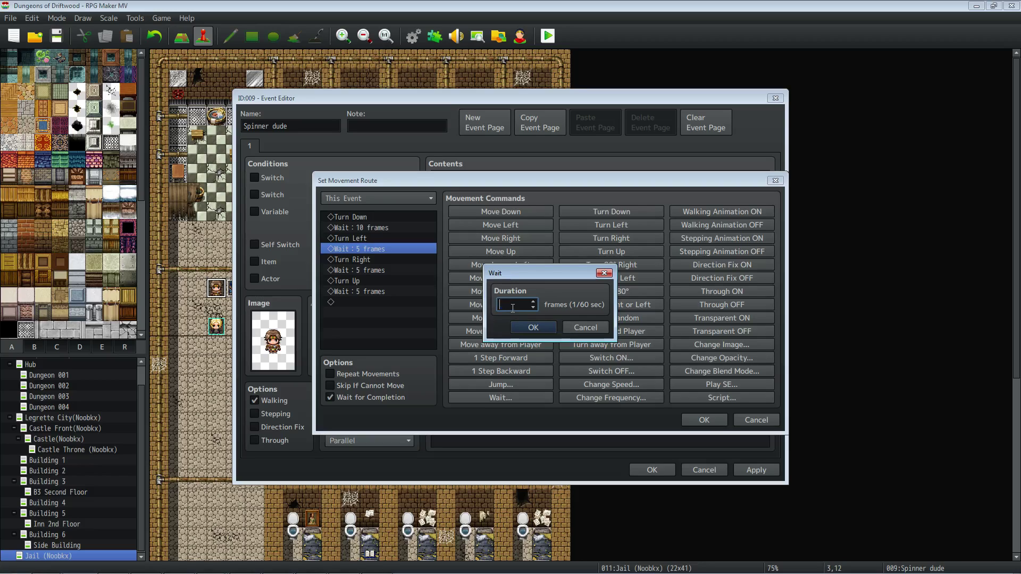
pyautogui.write('10')
pyautogui.click(533, 328)
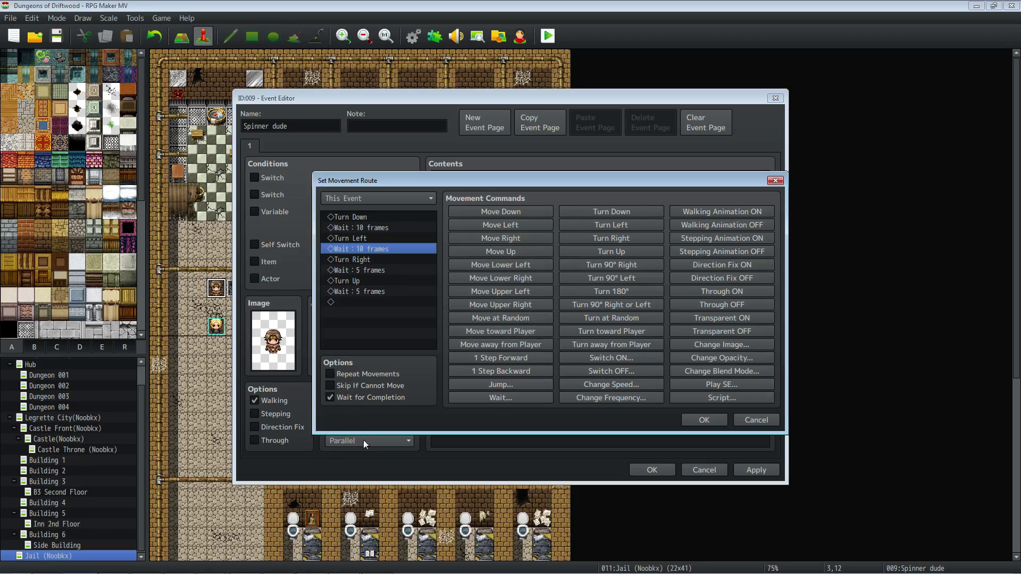
# - Edit the third and last waits, entering 15 and 10 frames
pyautogui.click(360, 269)
pyautogui.rightClick(361, 270)
pyautogui.click(378, 278)
pyautogui.write('15')
pyautogui.click(533, 327)
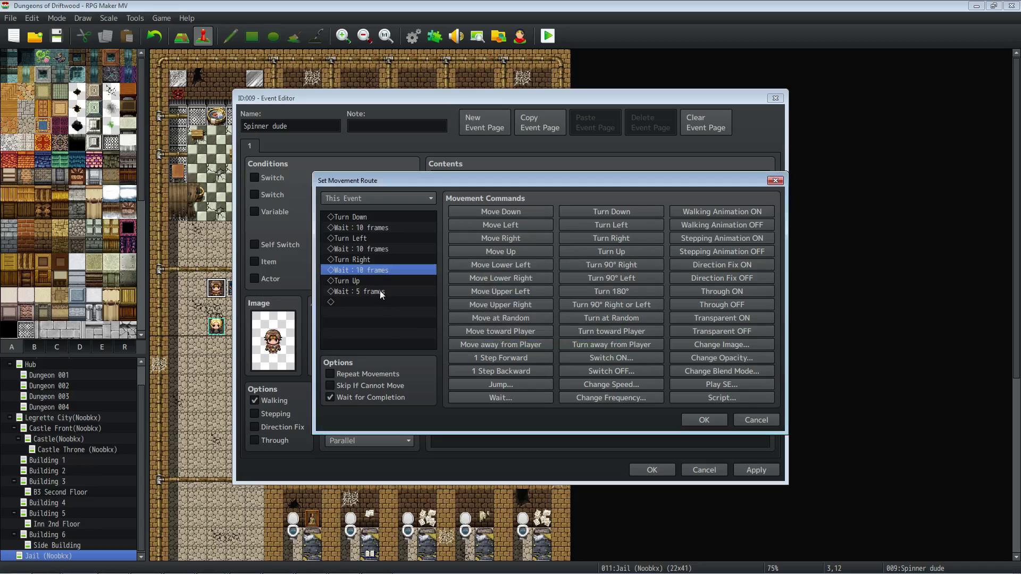
pyautogui.click(380, 291)
pyautogui.rightClick(380, 291)
pyautogui.click(405, 299)
pyautogui.write('10')
pyautogui.click(533, 327)
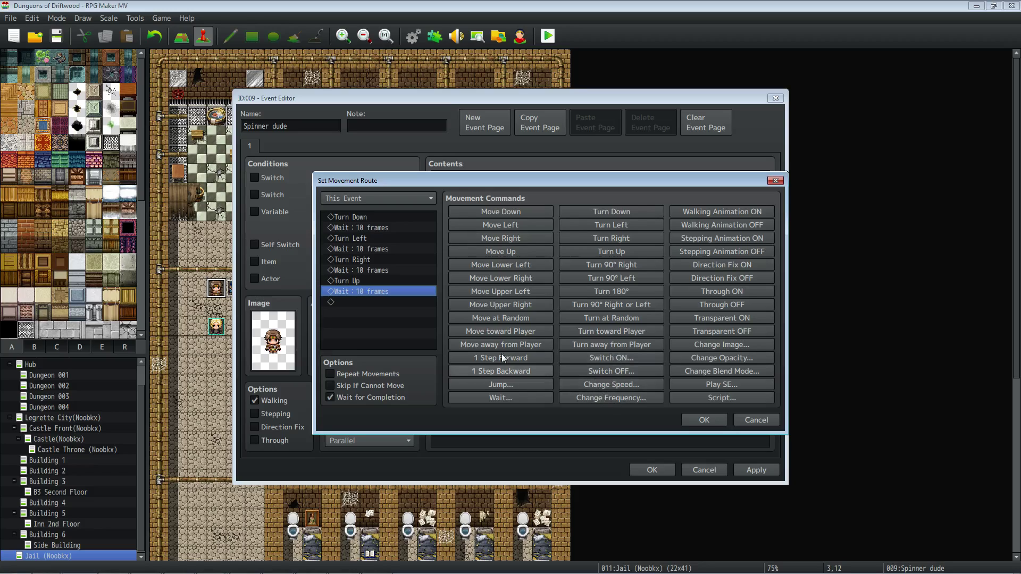
# - Set Spinner dude's Speed to 4: Normal and Freq to 3: Normal, then reopen its route
pyautogui.click(694, 420)
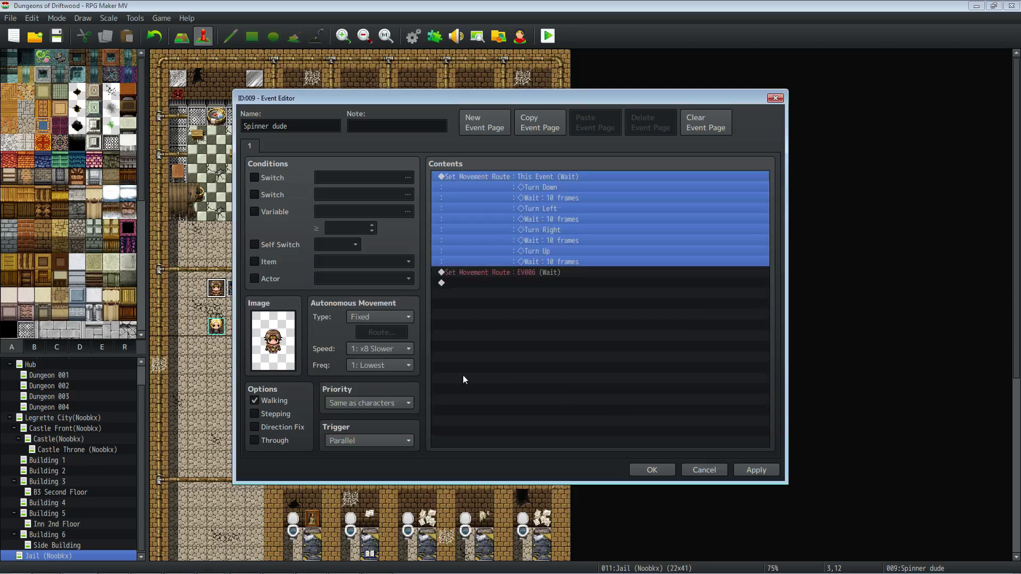
pyautogui.click(377, 352)
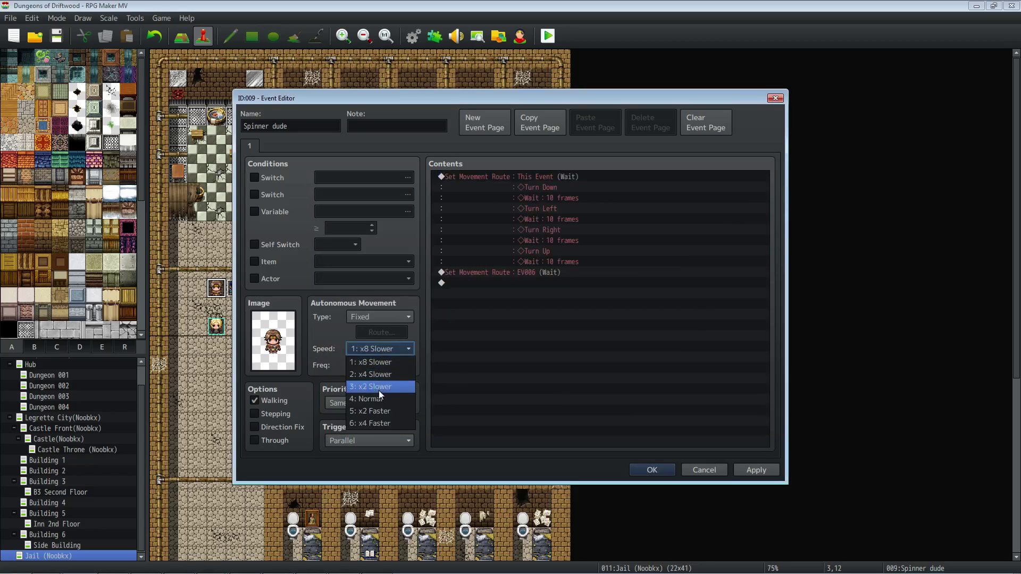
pyautogui.click(379, 398)
pyautogui.click(374, 365)
pyautogui.click(381, 403)
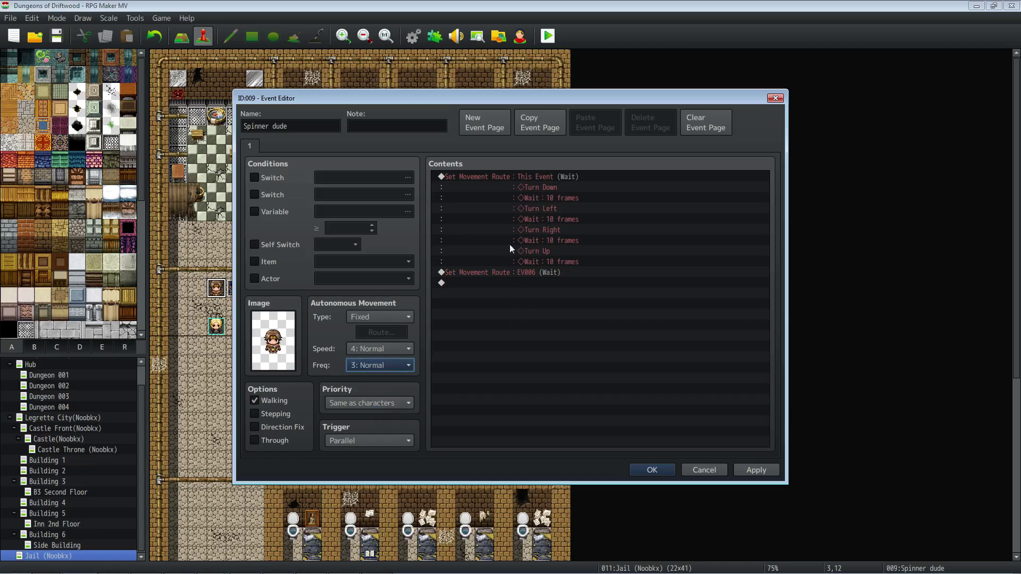
pyautogui.click(507, 176)
pyautogui.rightClick(508, 176)
pyautogui.click(529, 196)
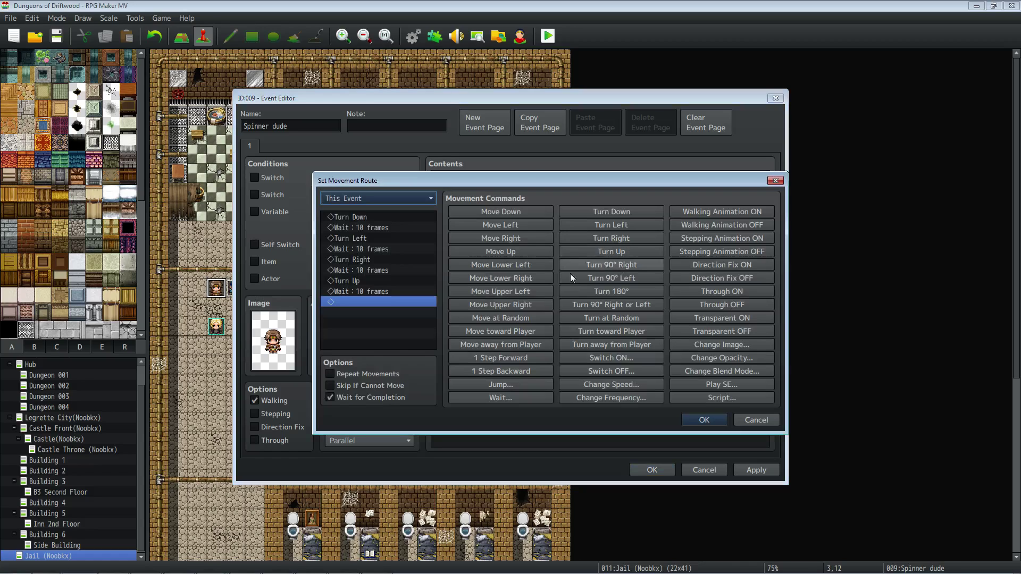
pyautogui.click(727, 262)
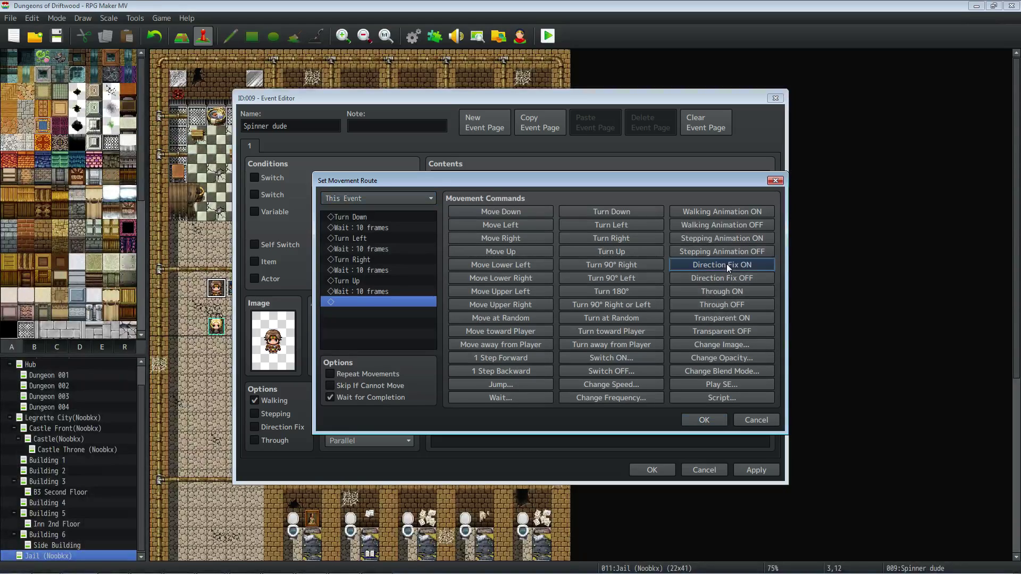
pyautogui.click(505, 212)
pyautogui.click(505, 212)
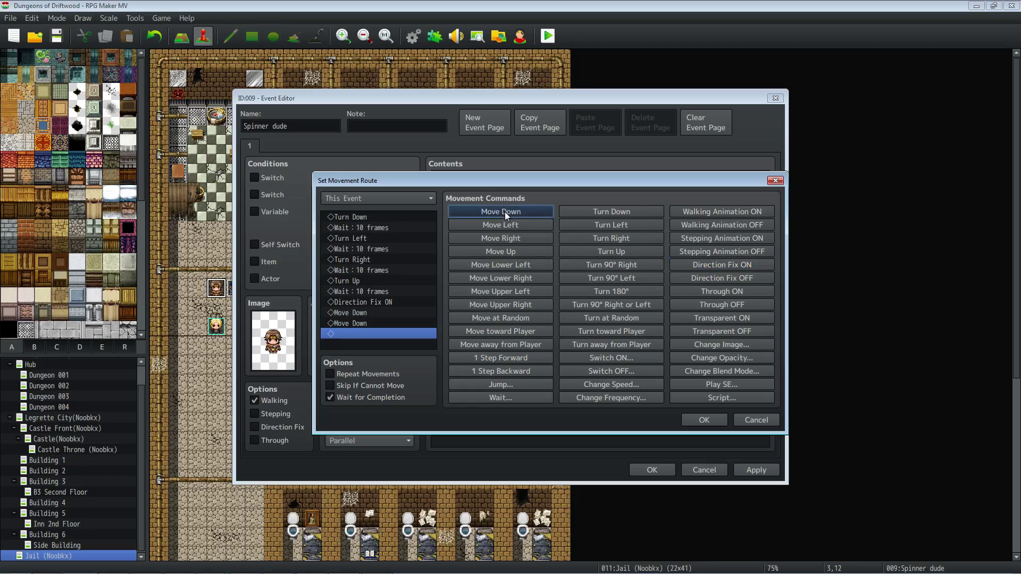
pyautogui.click(378, 322)
pyautogui.press('Delete')
pyautogui.click(371, 310)
pyautogui.press('Delete')
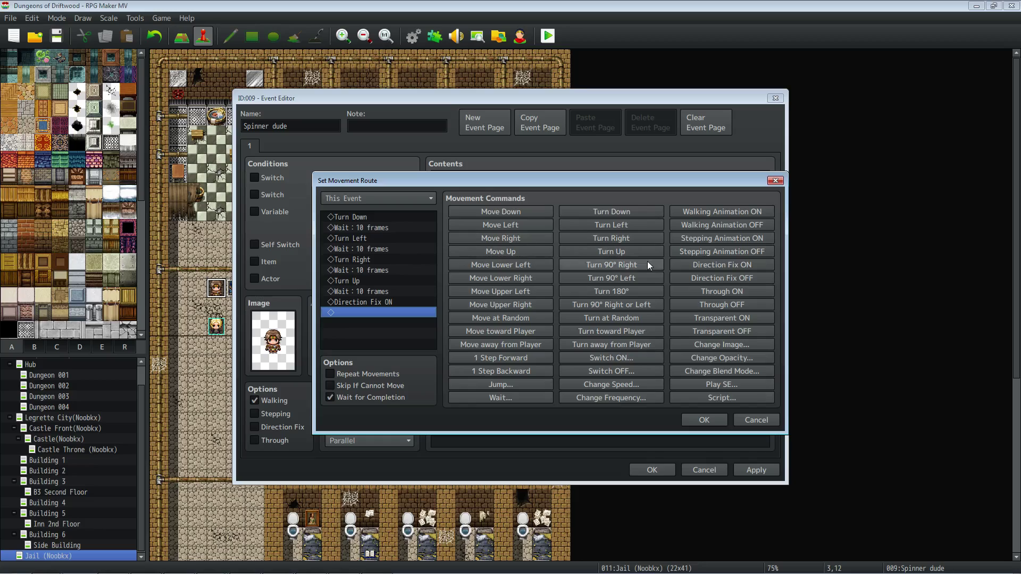
pyautogui.click(414, 301)
pyautogui.press('Delete')
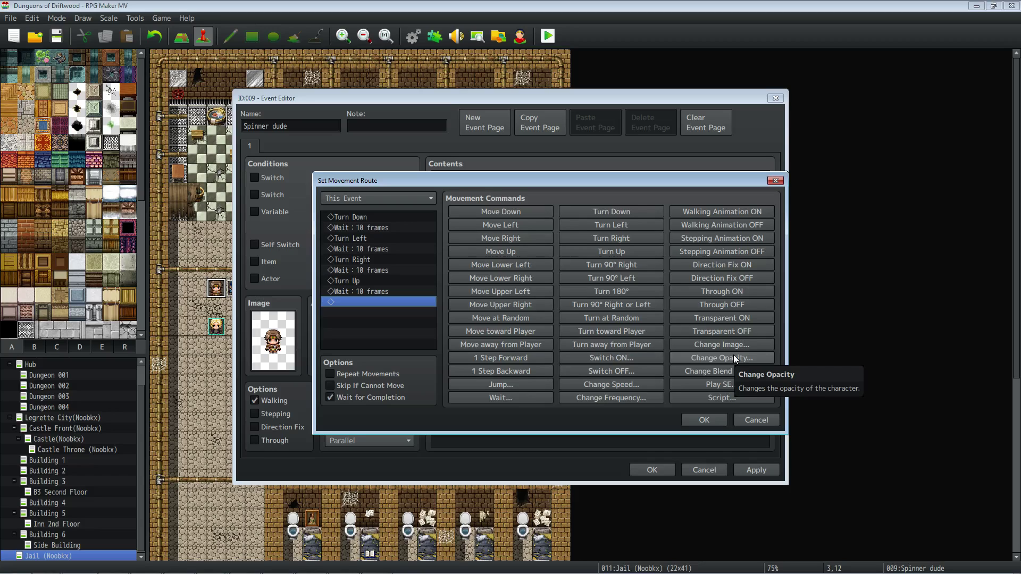
# - Try an Opacity 100 change and a character image change, cancelling both
pyautogui.click(733, 355)
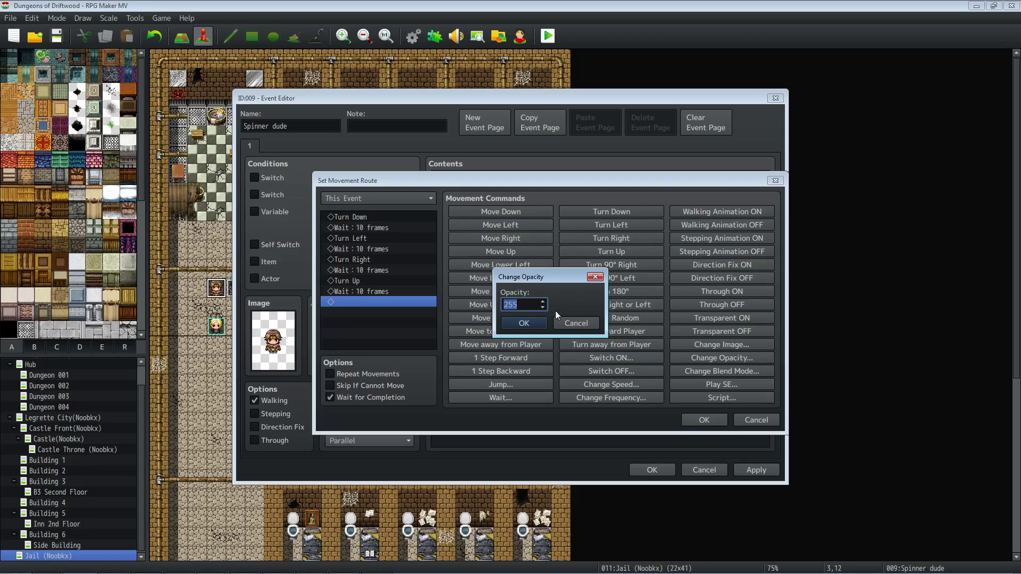
pyautogui.write('100')
pyautogui.click(567, 327)
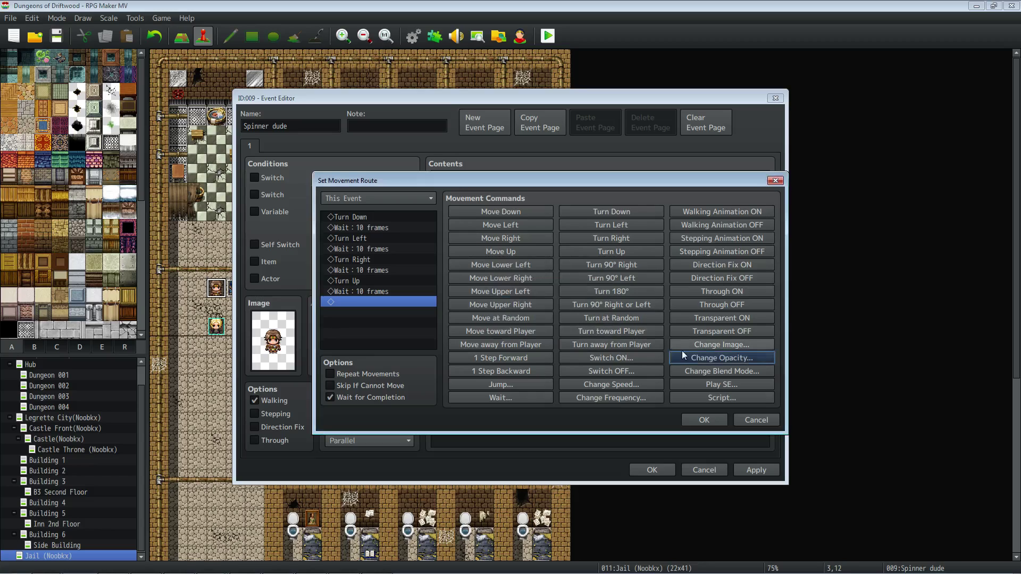
pyautogui.click(699, 346)
pyautogui.doubleClick(520, 297)
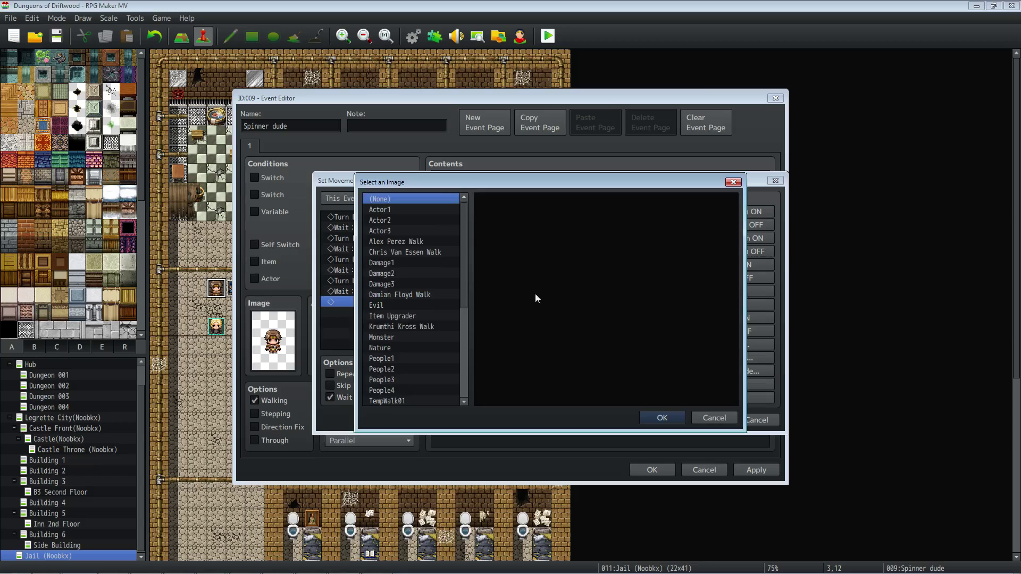
pyautogui.click(411, 231)
pyautogui.click(617, 308)
pyautogui.click(448, 327)
pyautogui.click(711, 416)
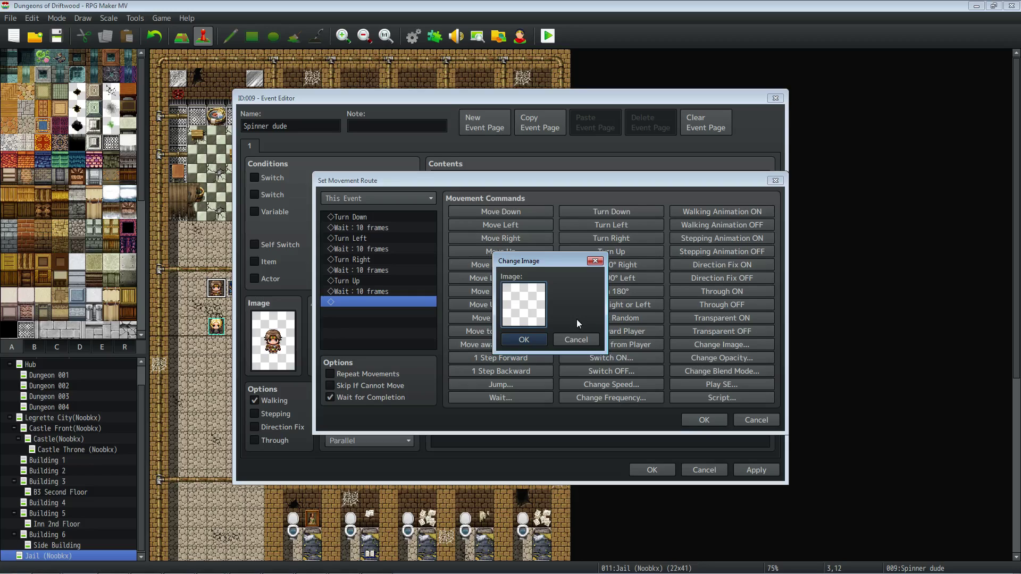
pyautogui.press('Escape')
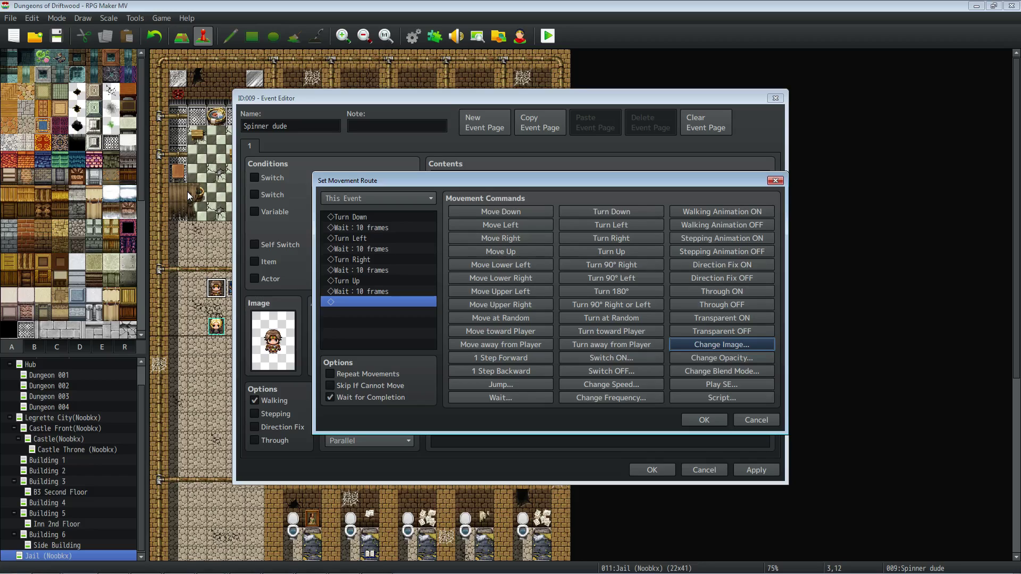
# - Add a Blend Mode : Additive step to the route, leaving Script unused
pyautogui.click(731, 373)
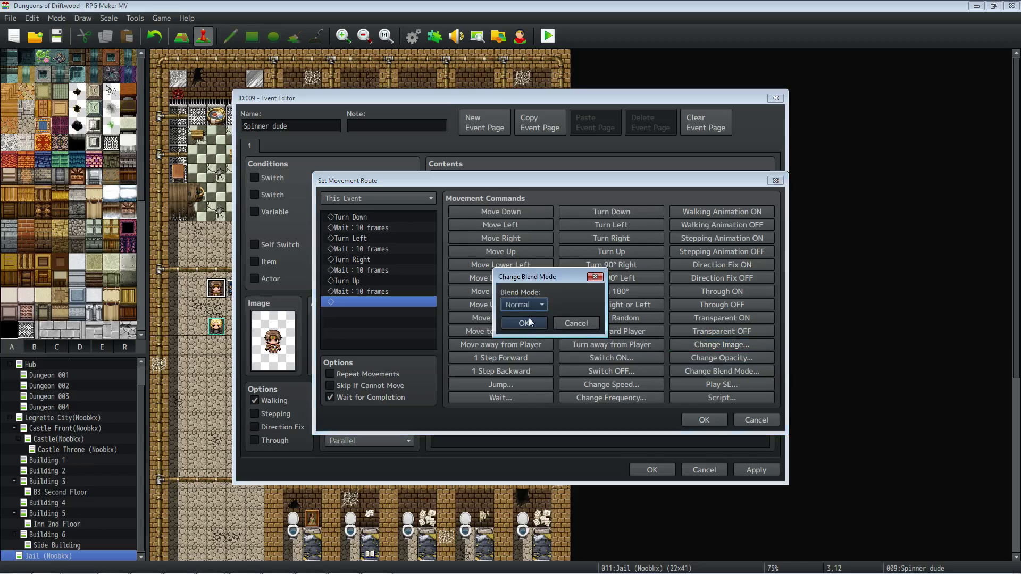
pyautogui.click(525, 305)
pyautogui.click(531, 326)
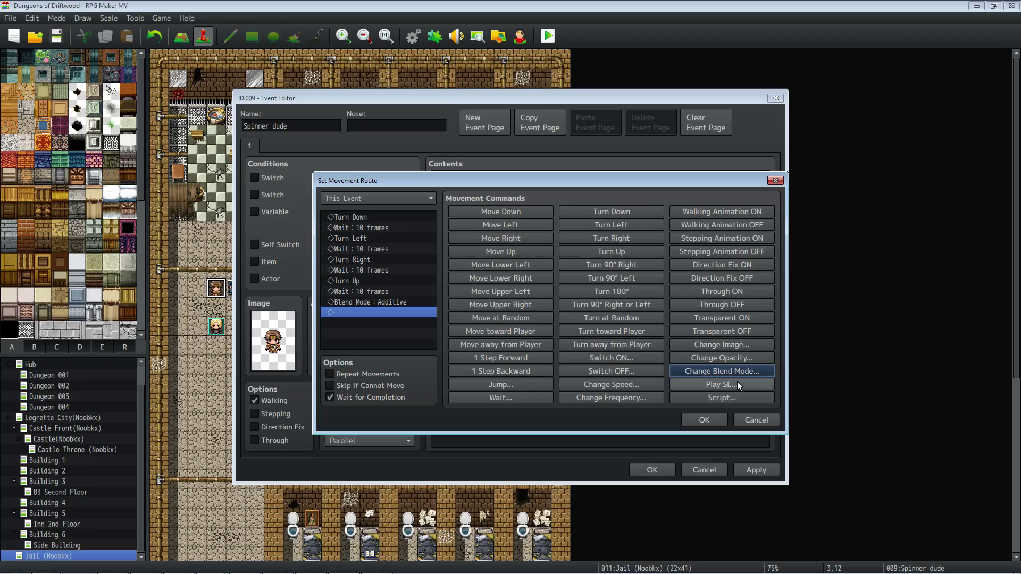
pyautogui.click(734, 398)
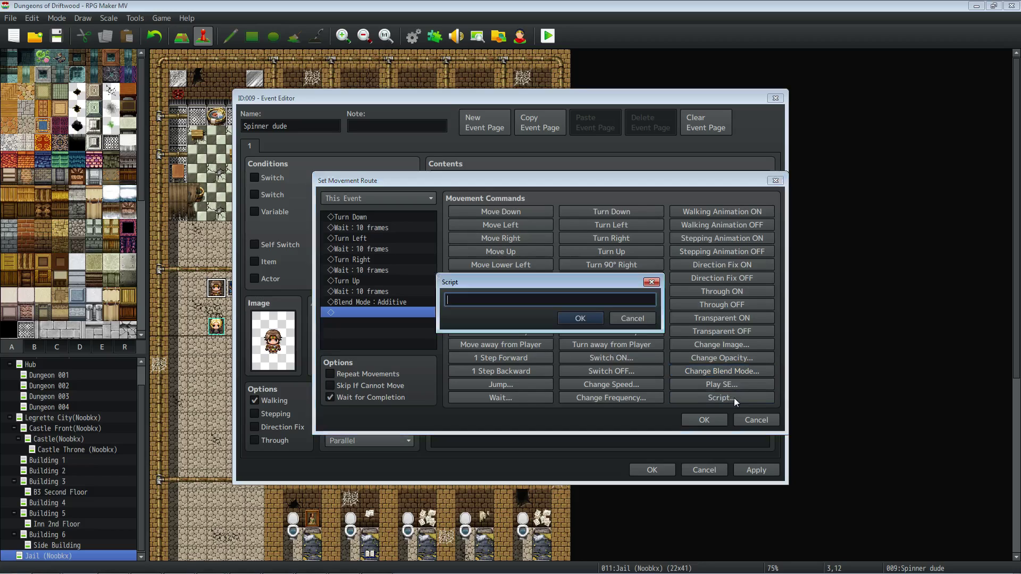
pyautogui.click(628, 319)
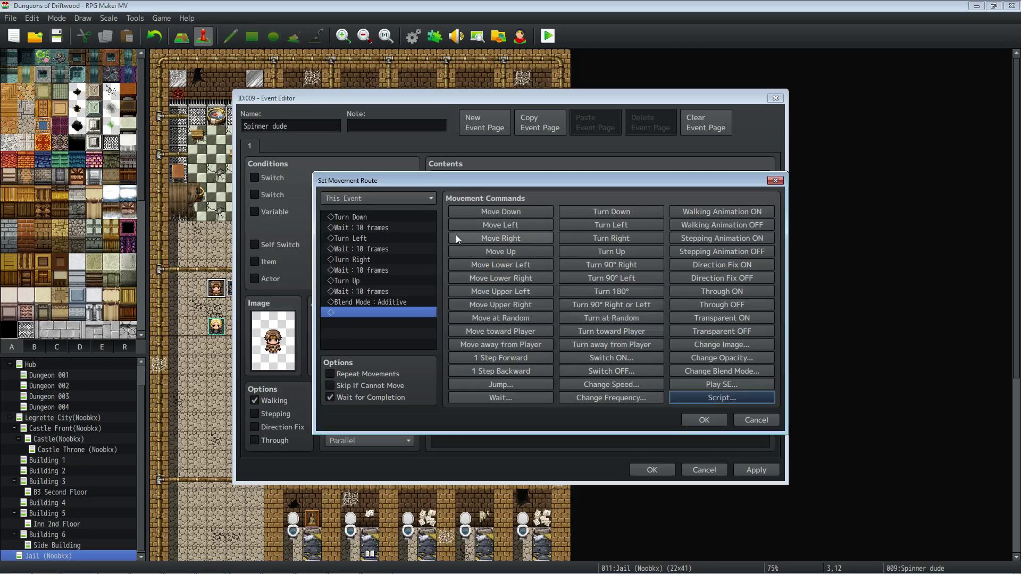
# - Delete the Set Movement Route : EV006 command and re-confirm the Additive turning route
pyautogui.click(711, 420)
pyautogui.click(532, 282)
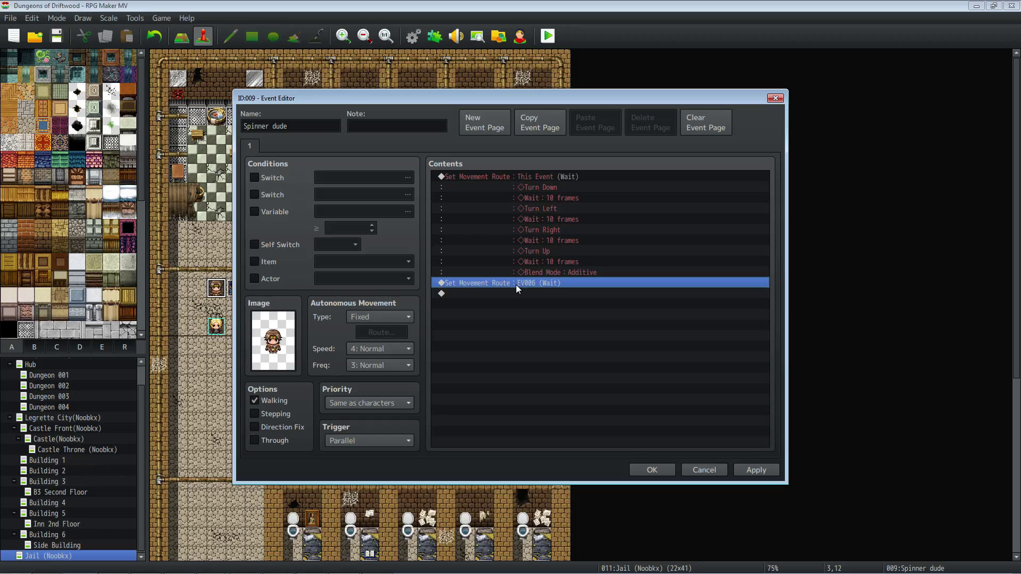
pyautogui.press('Delete')
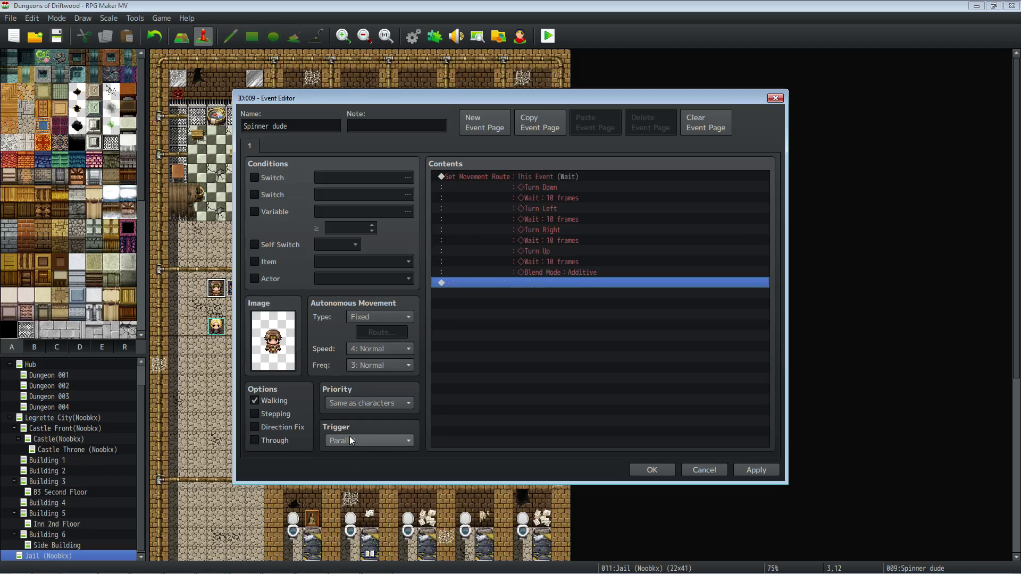
pyautogui.click(553, 180)
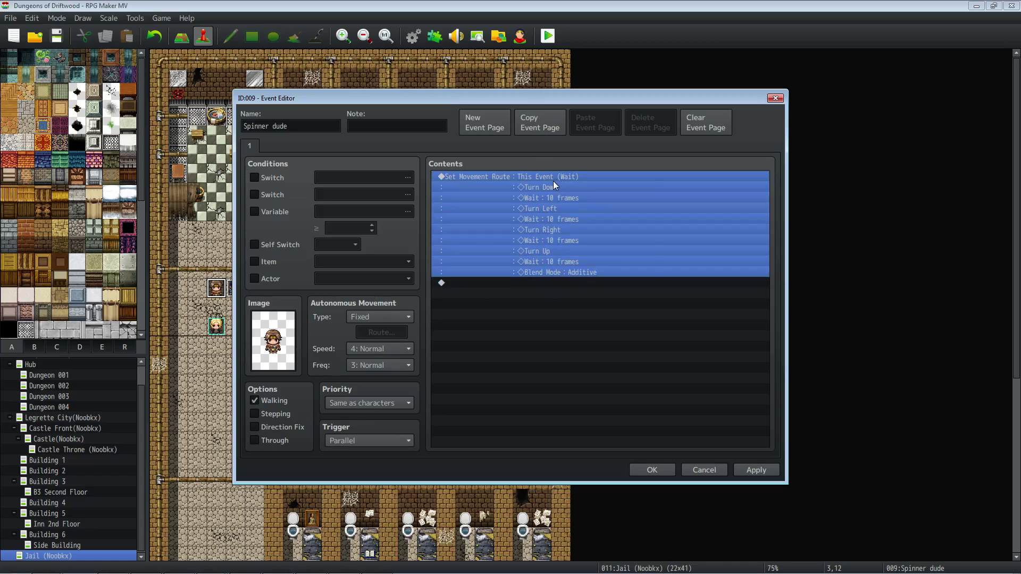
pyautogui.rightClick(553, 181)
pyautogui.click(575, 201)
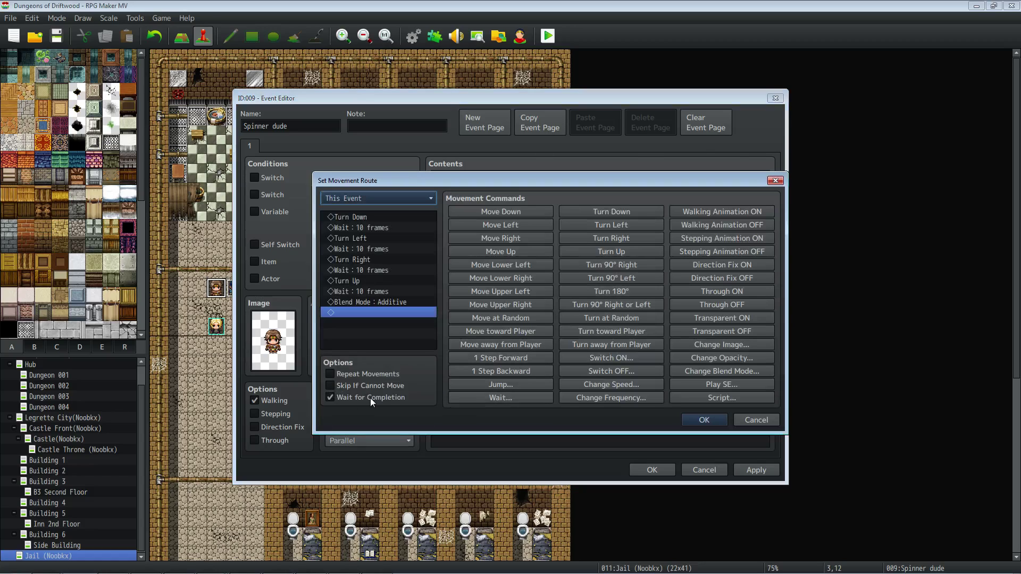
pyautogui.click(705, 421)
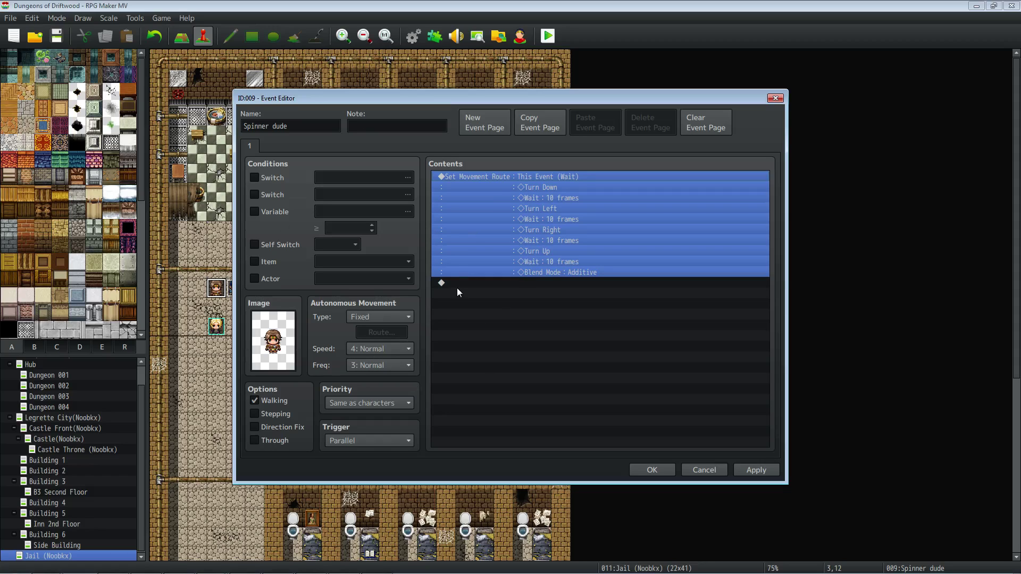
pyautogui.click(646, 468)
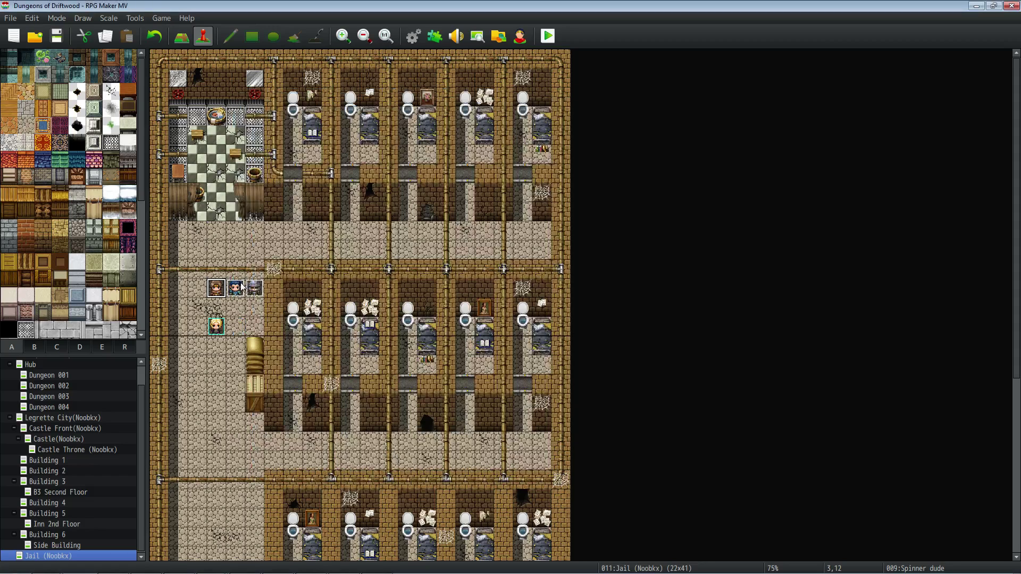
pyautogui.doubleClick(241, 285)
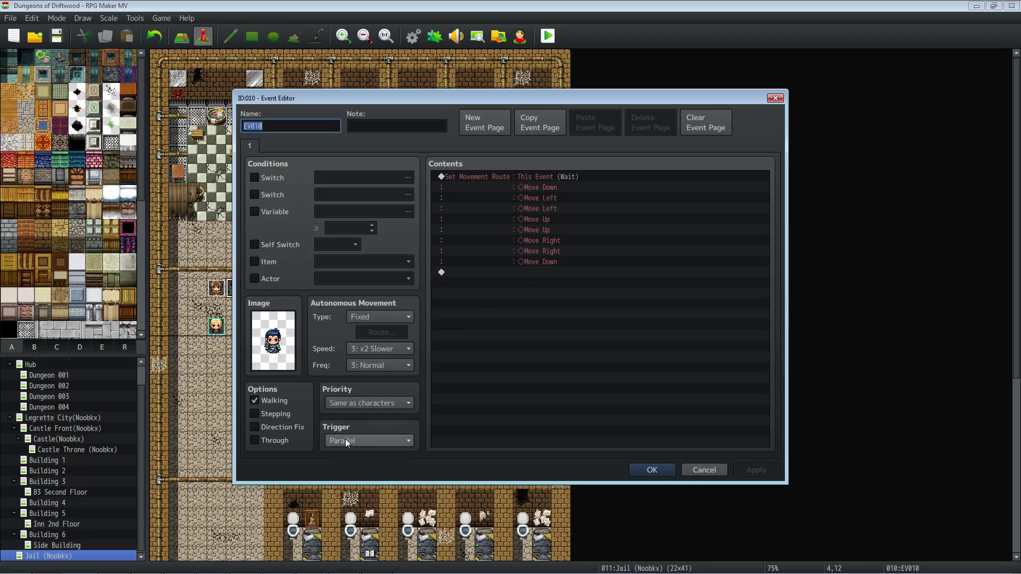
pyautogui.click(526, 177)
pyautogui.rightClick(526, 177)
pyautogui.click(534, 184)
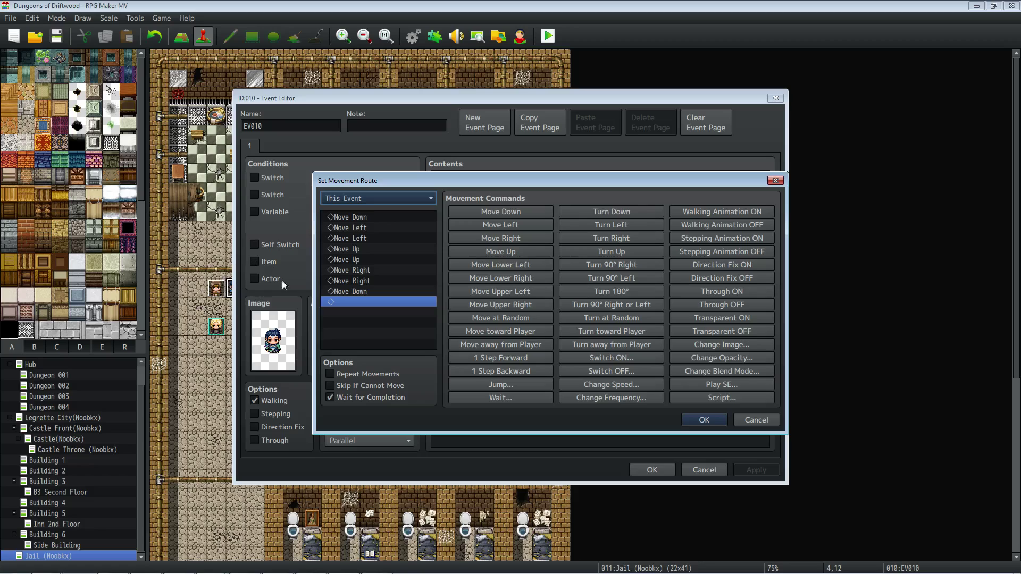
pyautogui.click(703, 420)
pyautogui.click(654, 468)
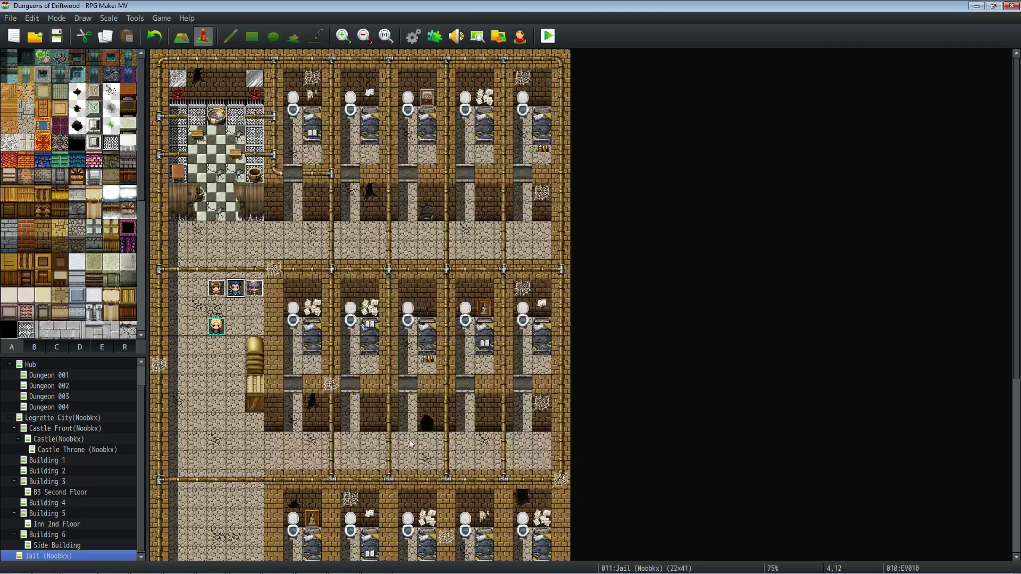
pyautogui.rightClick(256, 294)
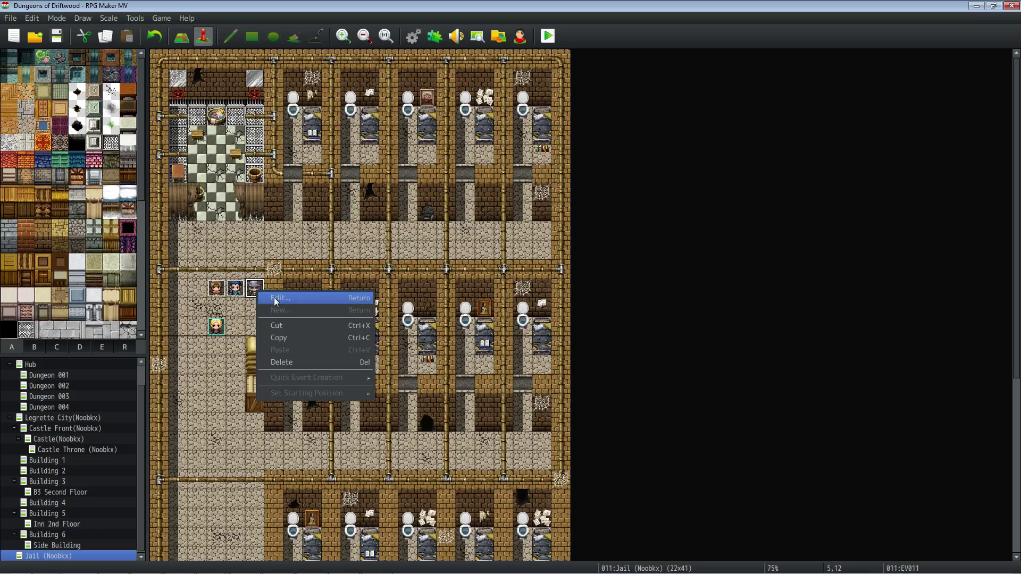
pyautogui.click(273, 297)
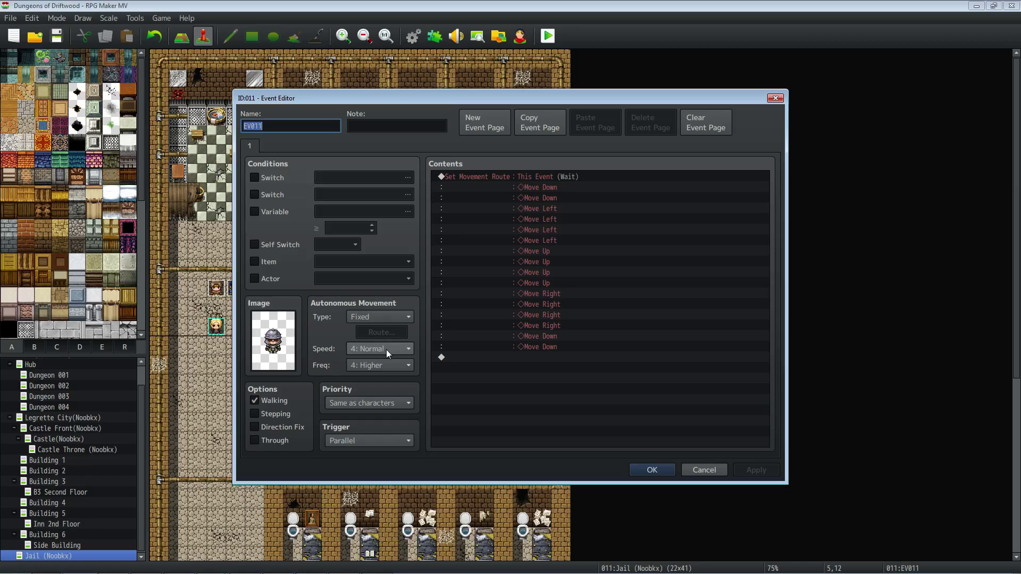
pyautogui.click(654, 471)
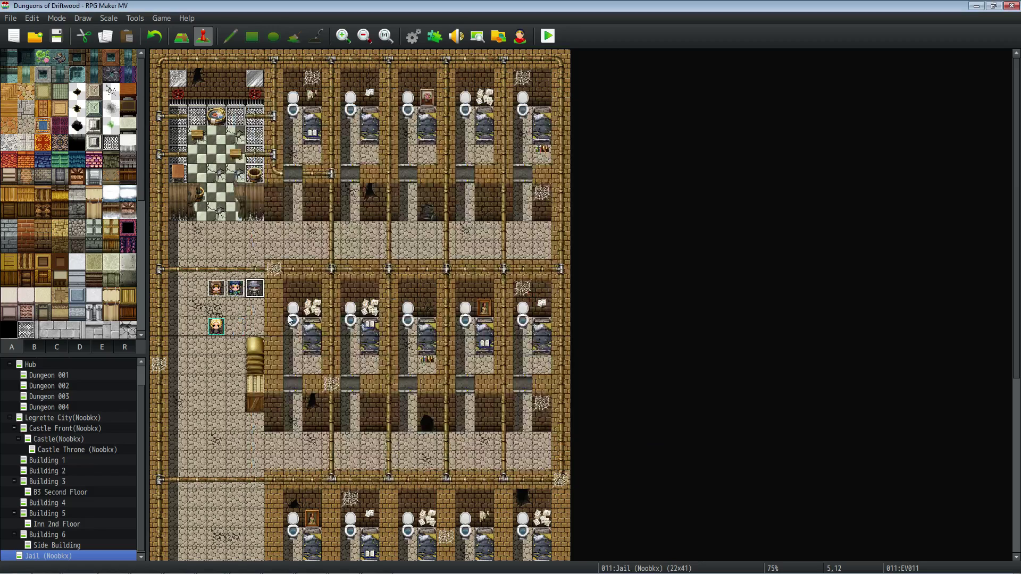
pyautogui.doubleClick(239, 293)
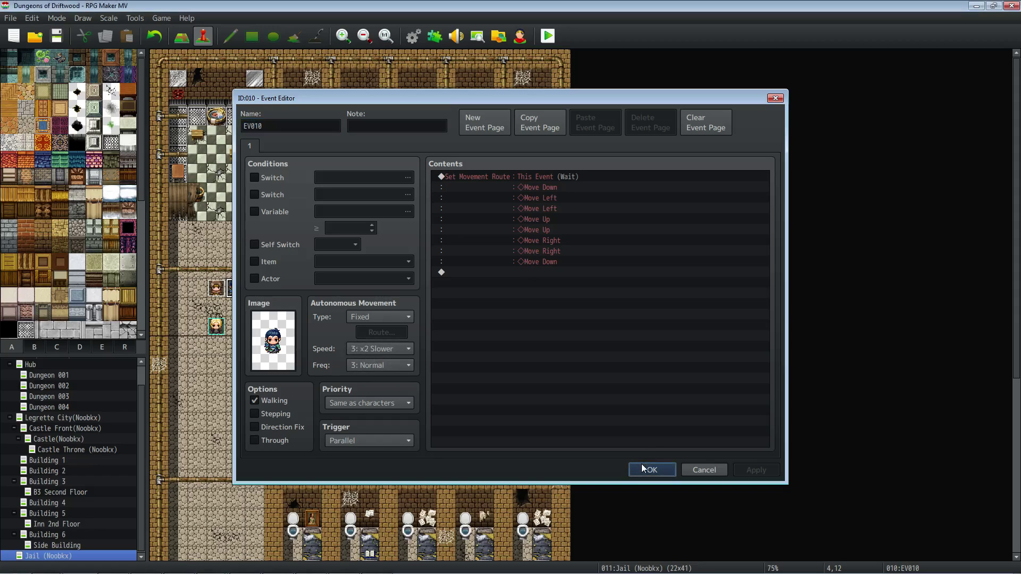
pyautogui.press('Return')
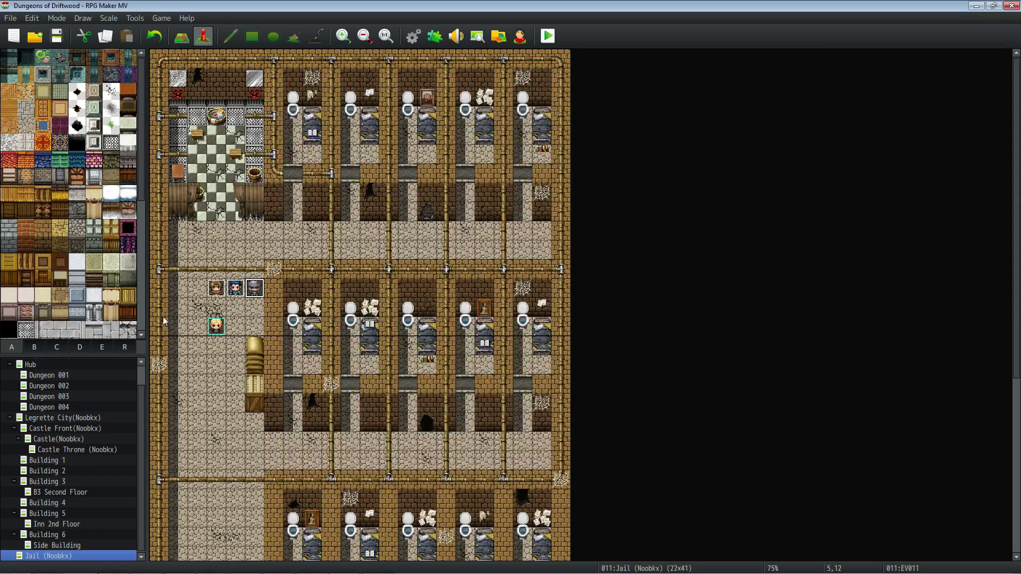
pyautogui.click(217, 291)
pyautogui.rightClick(217, 291)
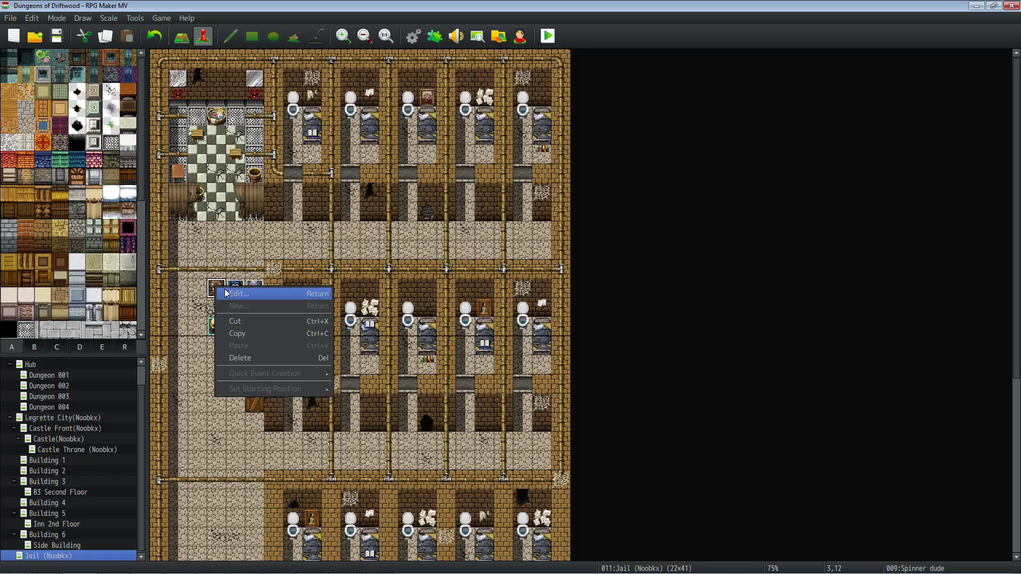
pyautogui.press('Return')
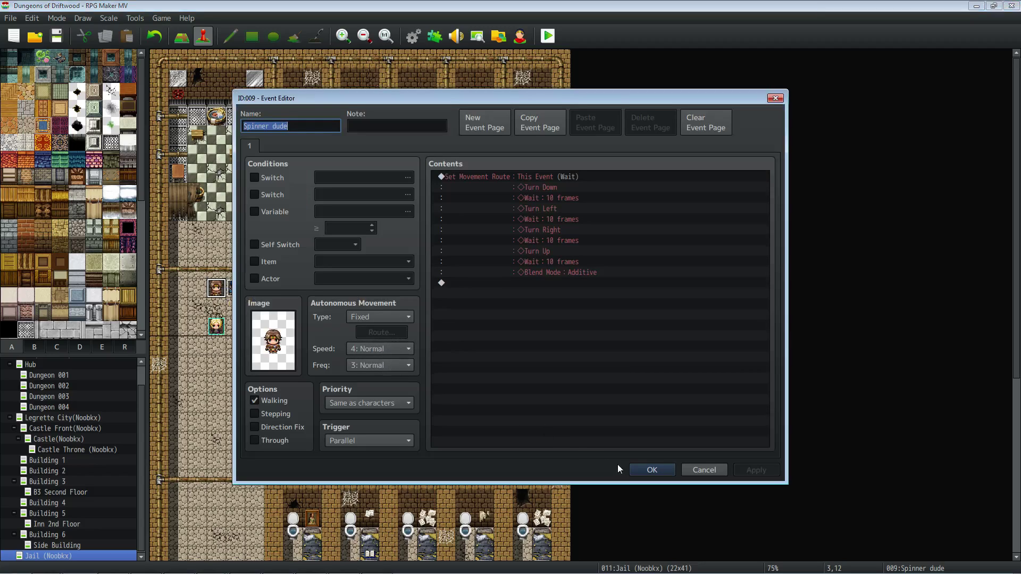
pyautogui.click(638, 466)
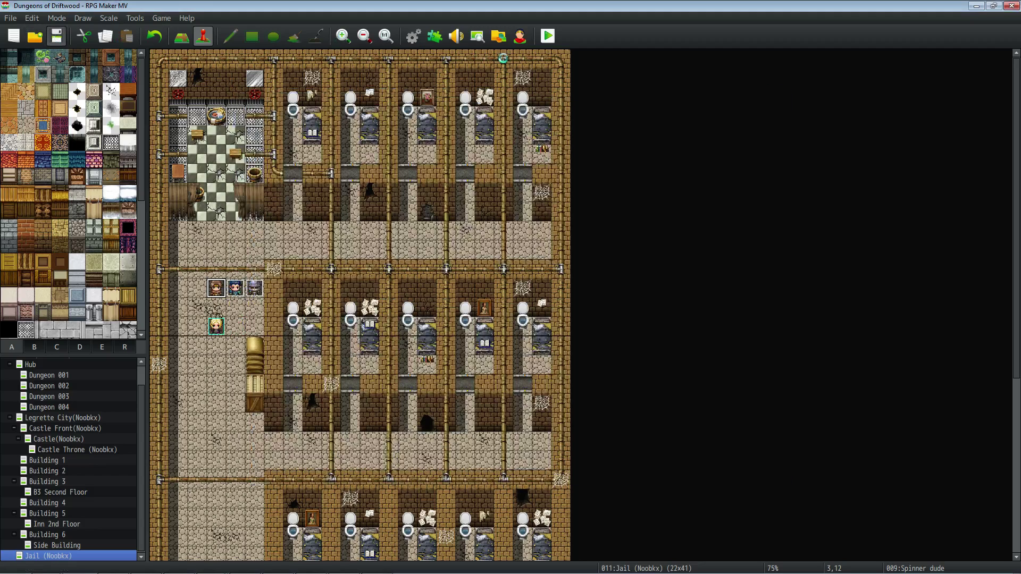
pyautogui.click(548, 36)
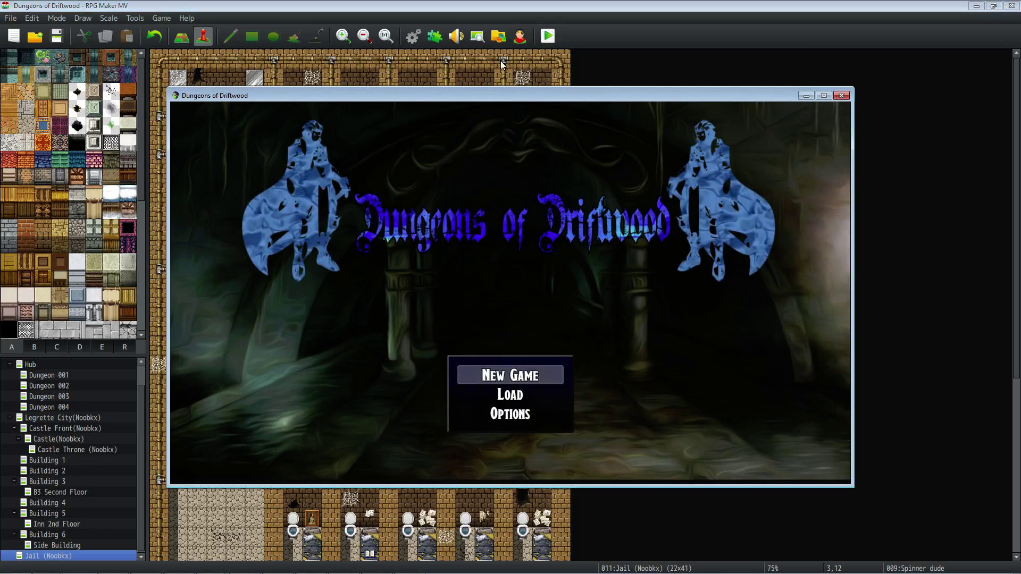
pyautogui.press('Return')
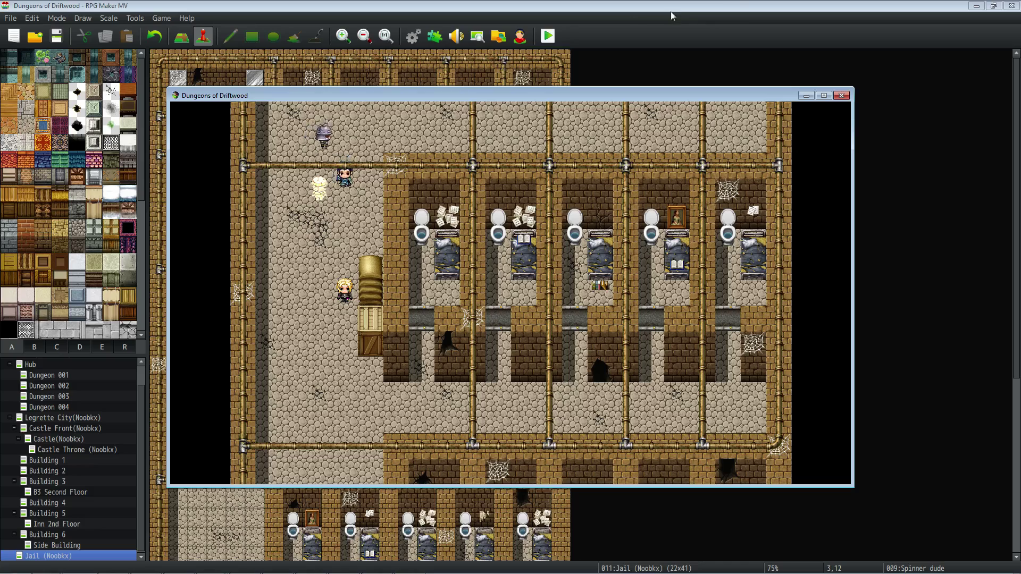
pyautogui.hotkey('alt', 'F4')
# - Tick Skip If Cannot Move on EV010's circling route and save the event
pyautogui.doubleClick(237, 288)
pyautogui.click(499, 177)
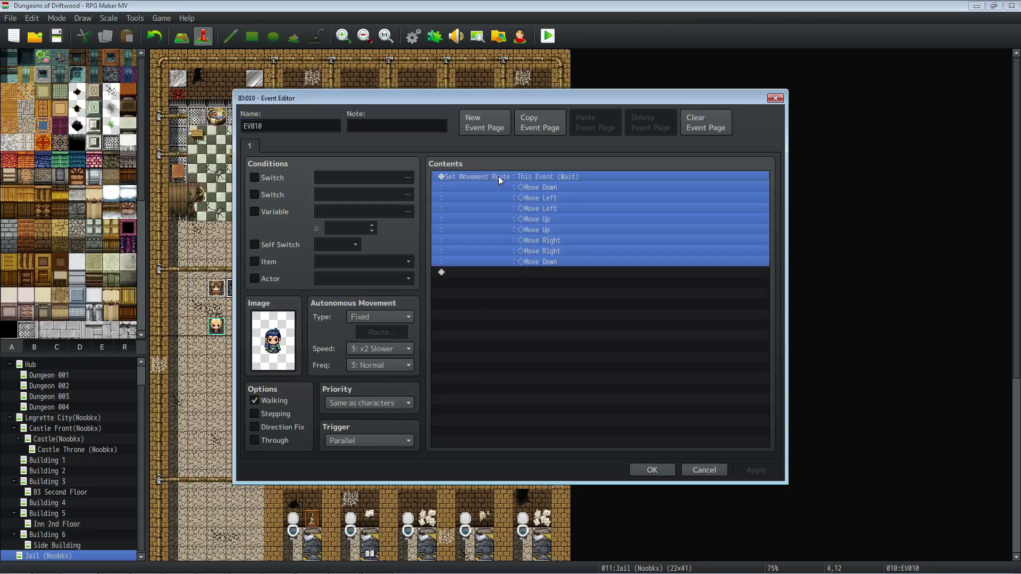
pyautogui.rightClick(500, 177)
pyautogui.click(511, 195)
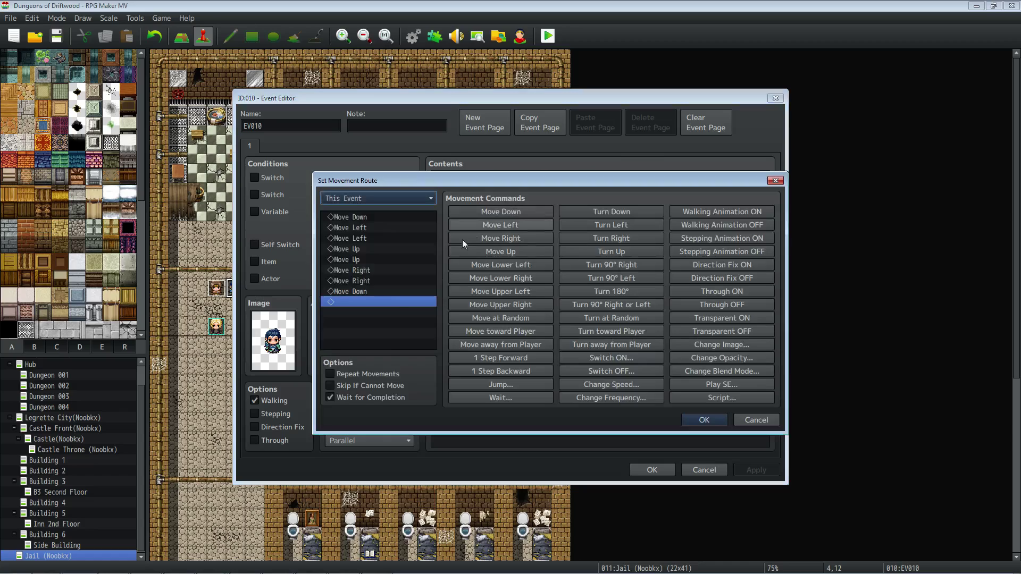
pyautogui.click(339, 387)
pyautogui.click(707, 420)
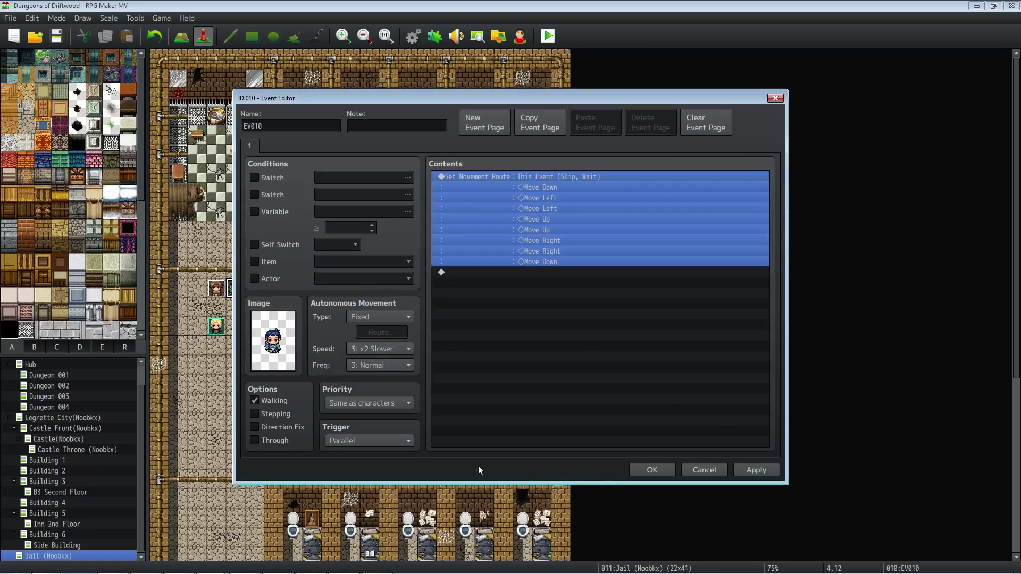
pyautogui.click(652, 471)
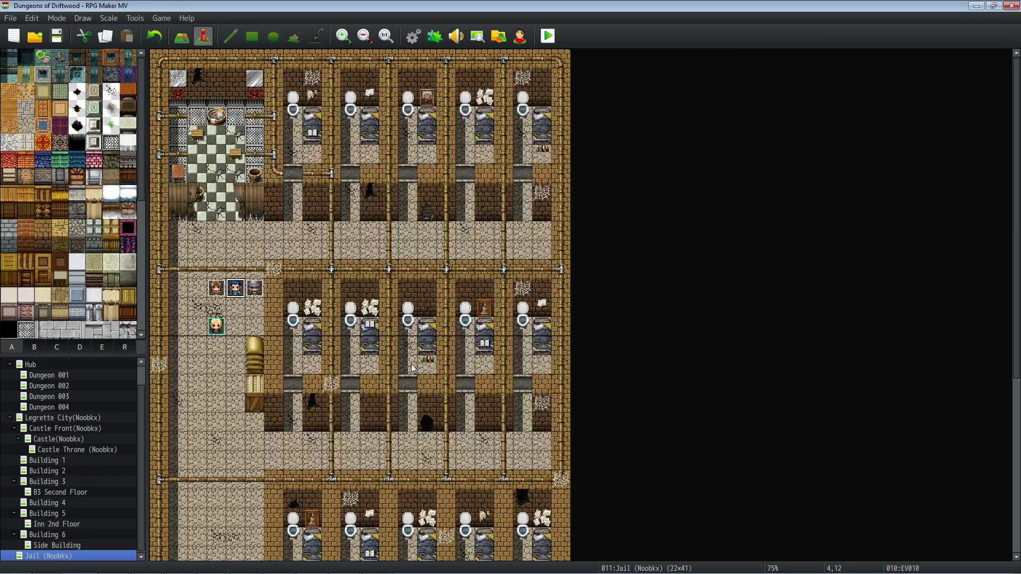
# - Confirm EV011's circling route with skipping enabled and save the event
pyautogui.doubleClick(255, 290)
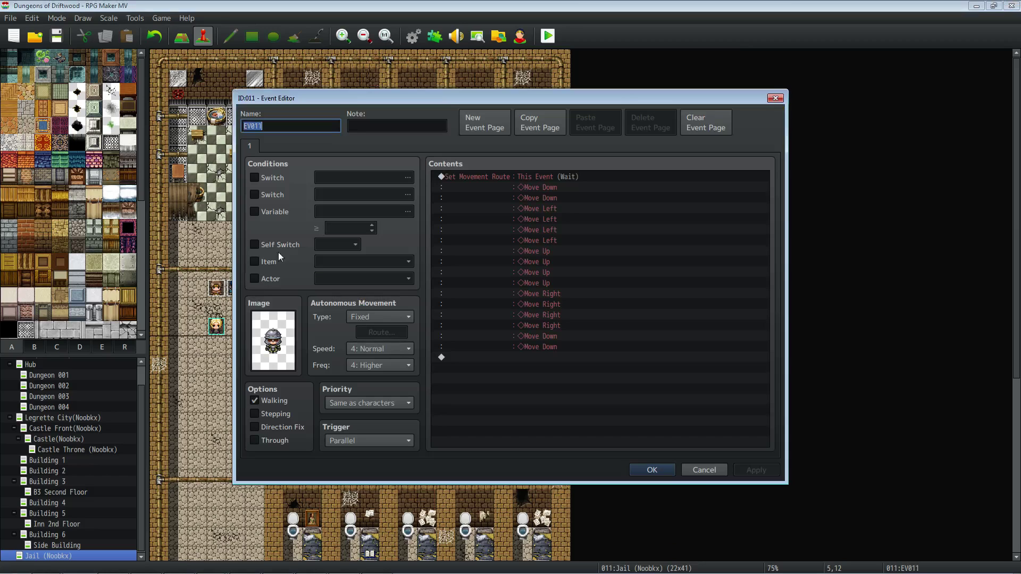
pyautogui.click(526, 177)
pyautogui.rightClick(525, 174)
pyautogui.click(547, 195)
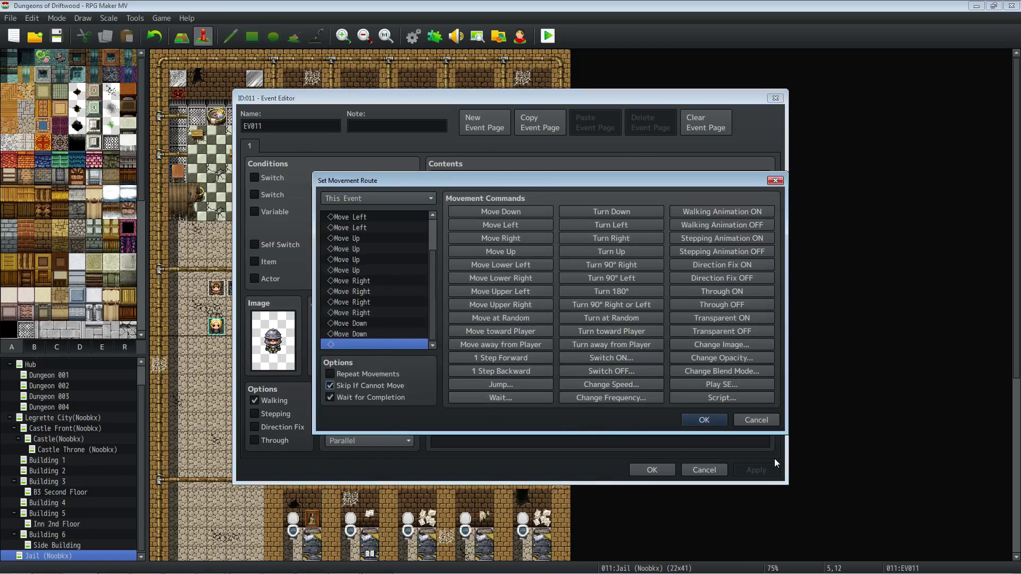
pyautogui.click(702, 424)
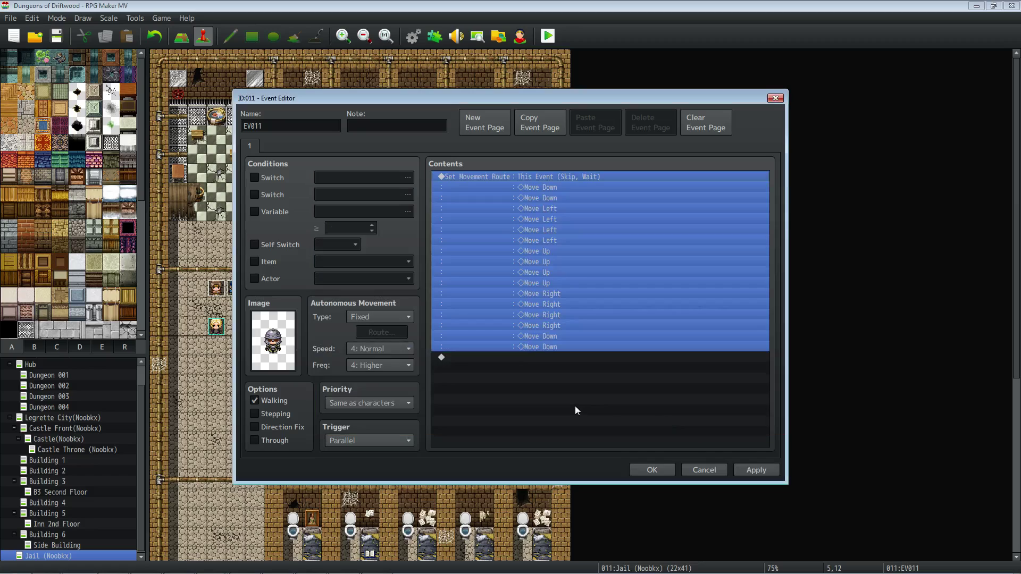
pyautogui.click(638, 472)
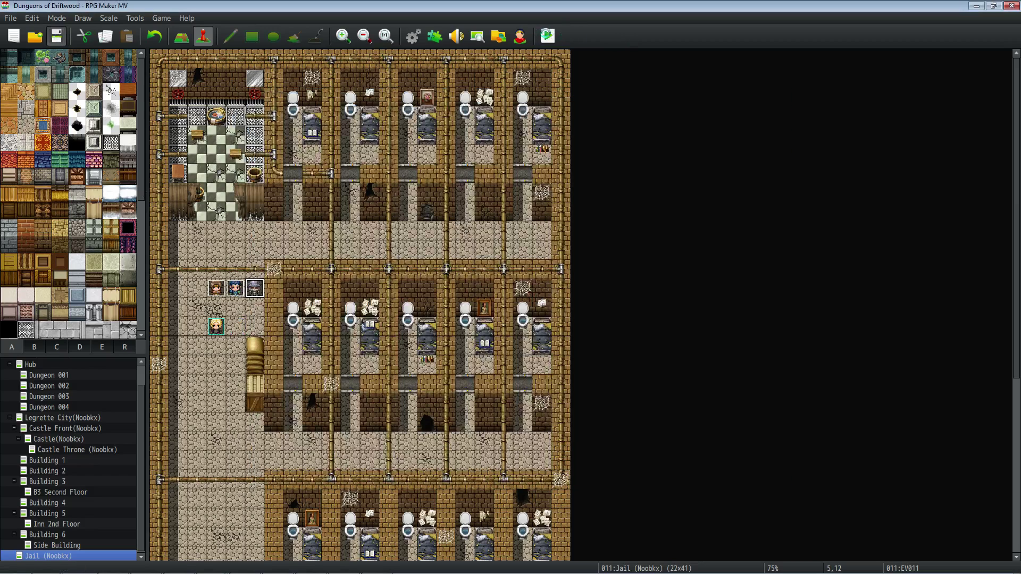
# - Launch a playtest of Dungeons of Driftwood to watch the jail NPCs move
pyautogui.click(548, 36)
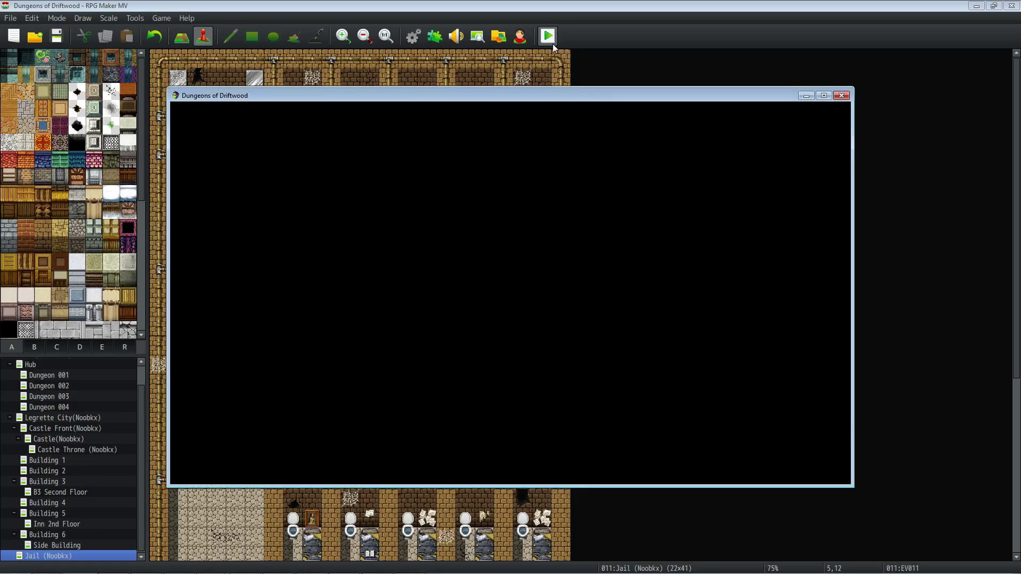